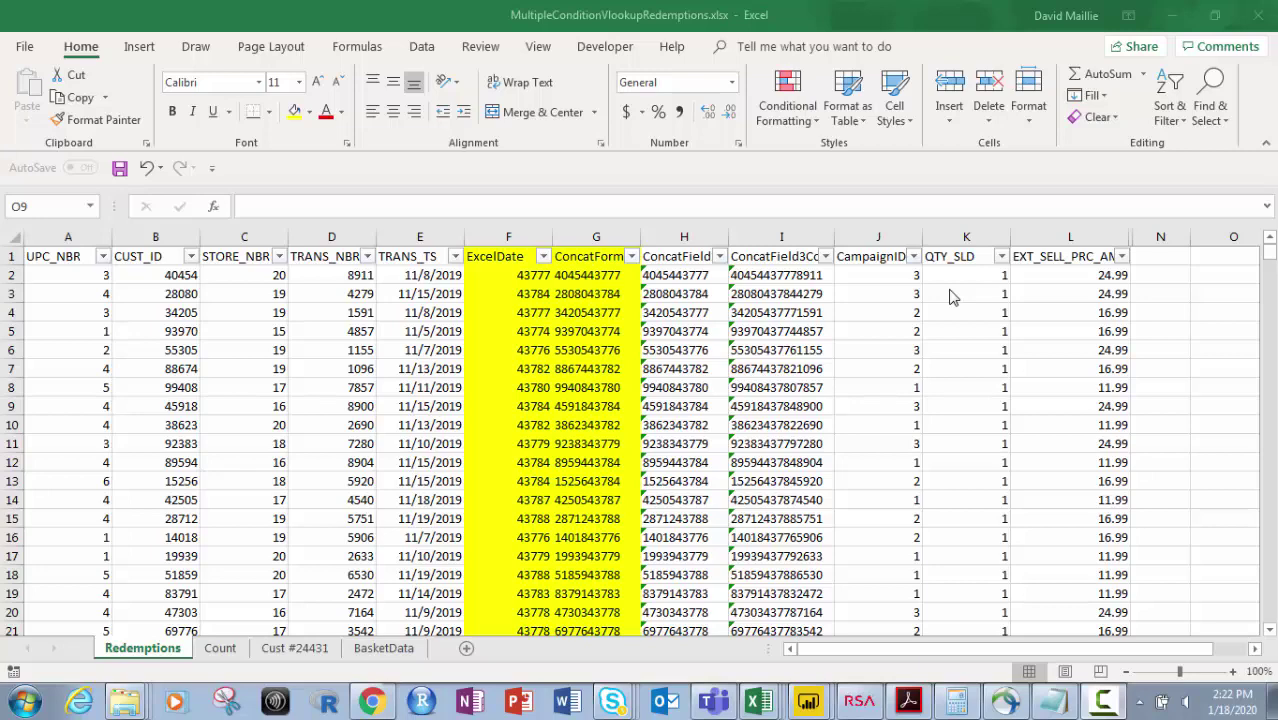
Compare the transaction dates in the TRANS_TS column with the serial numbers in the ExcelDate column
left_click(421, 237)
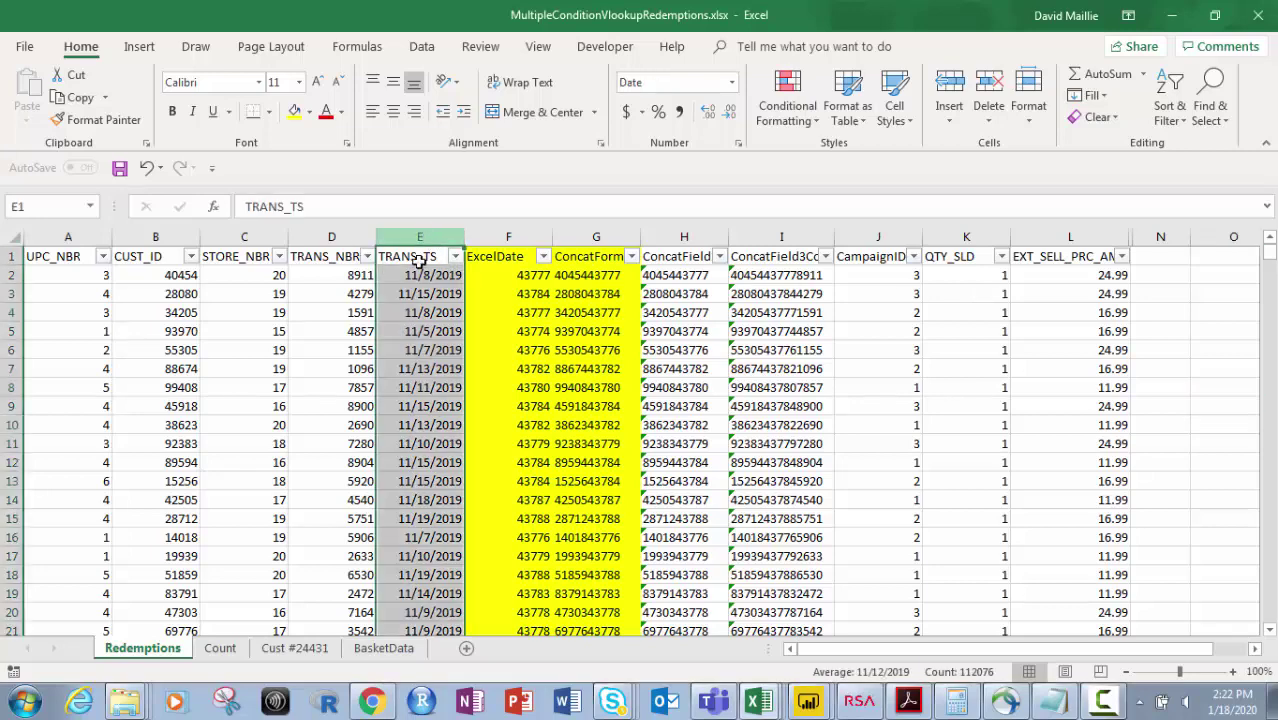
left_click(506, 236)
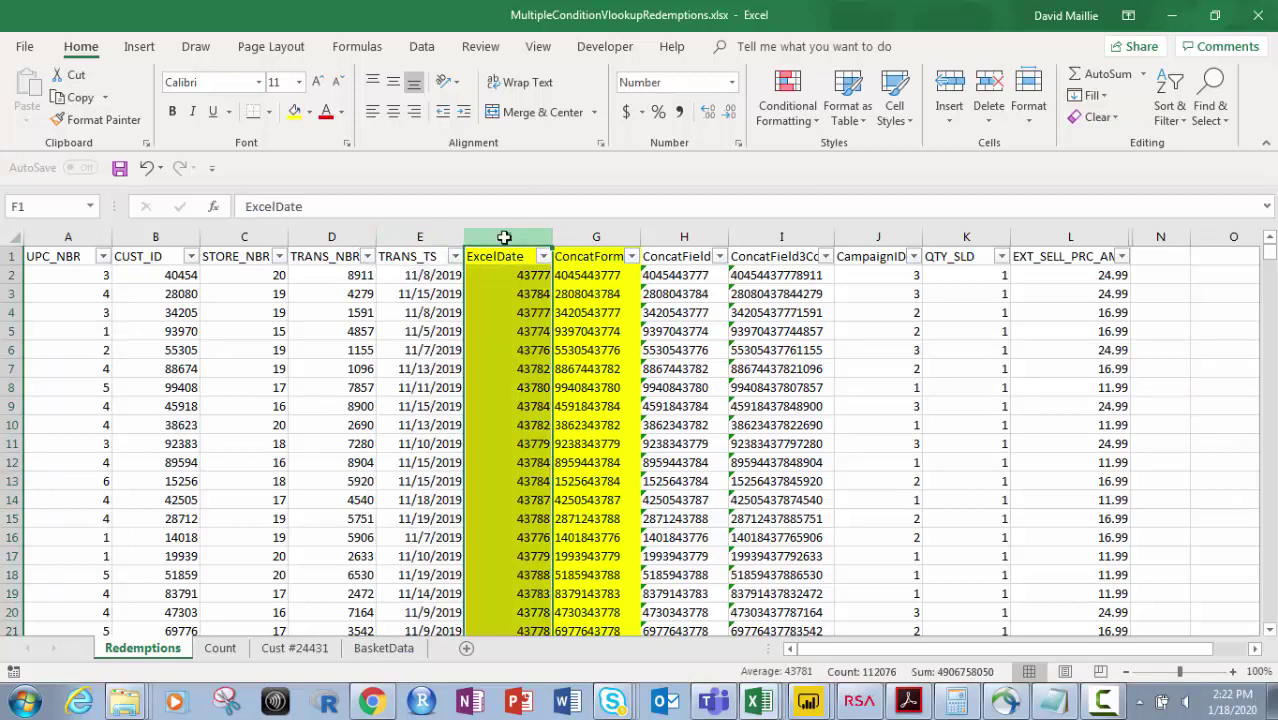
left_click(420, 237)
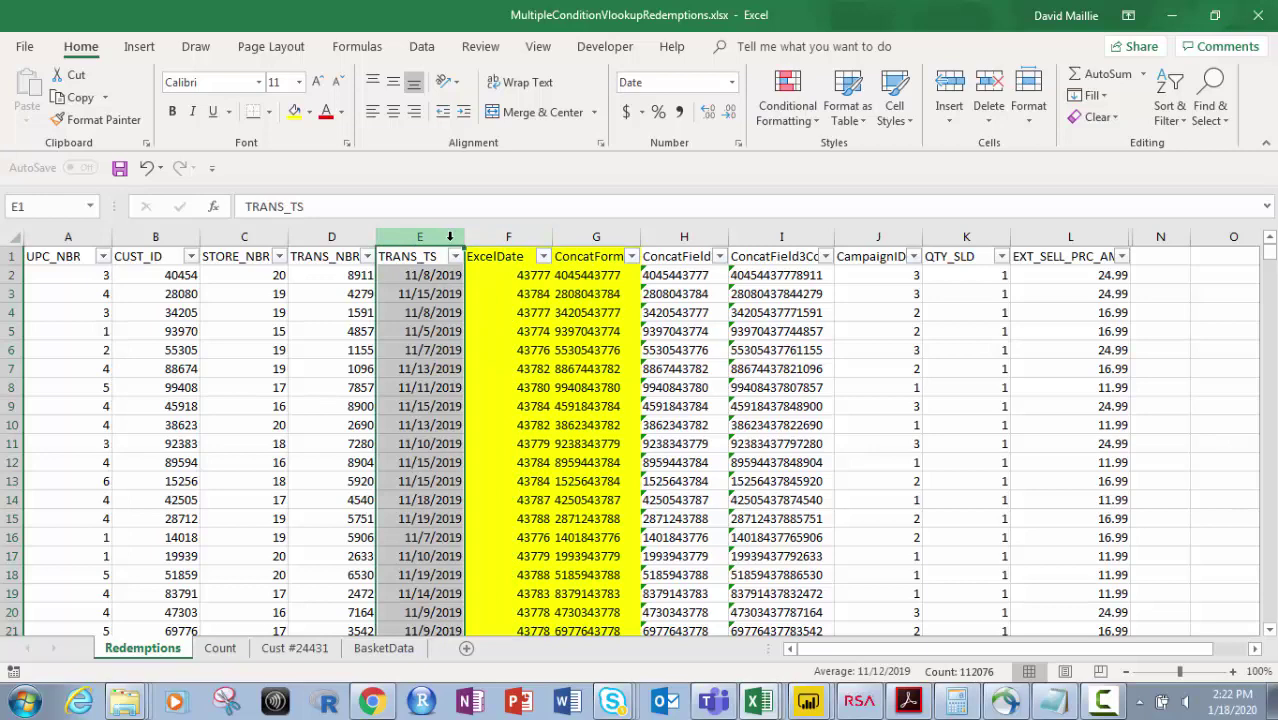
left_click(511, 234)
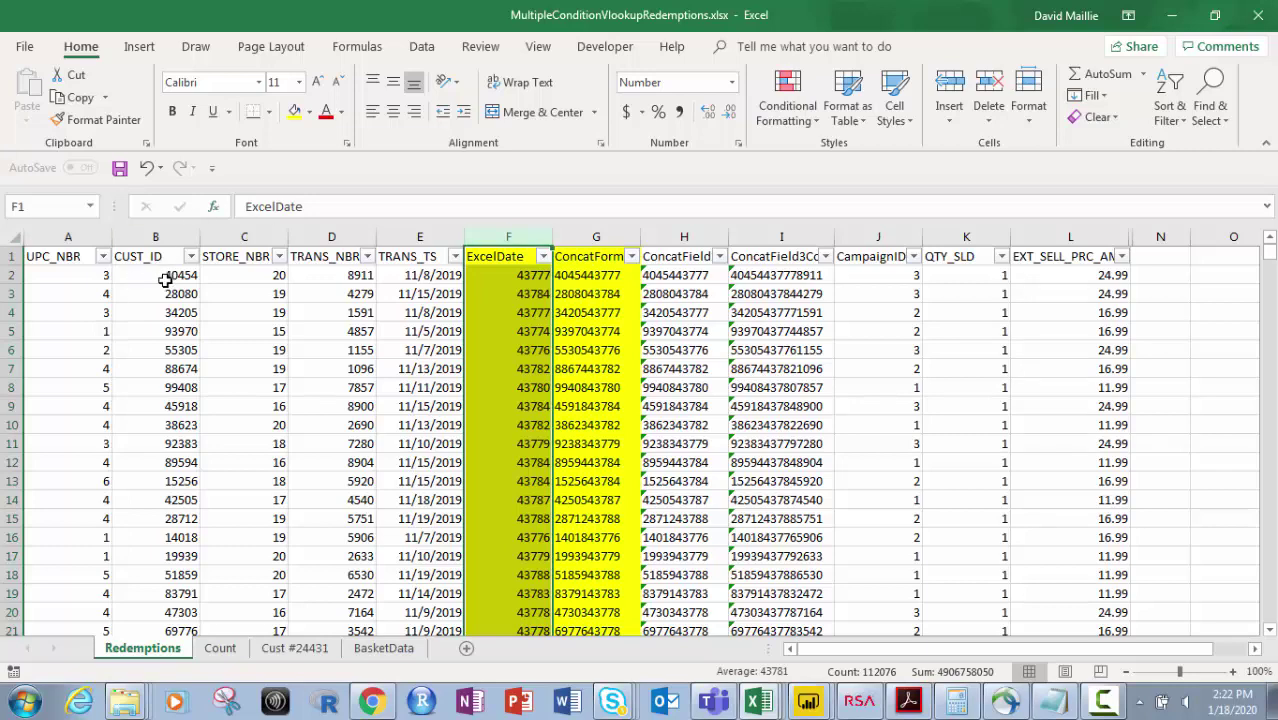
Review the redemption counts per customer in the Count sheet's pivot table and return to the Redemptions sheet
left_click(231, 649)
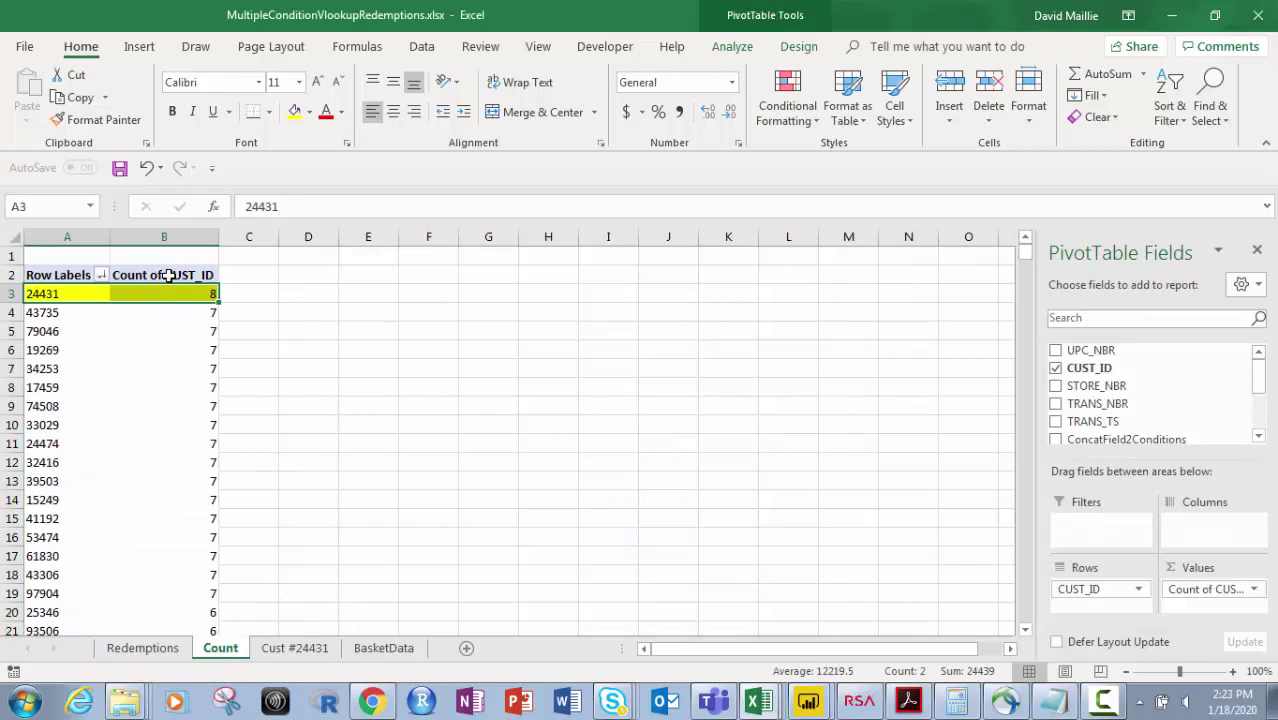
mouse_move(194, 294)
left_click(145, 649)
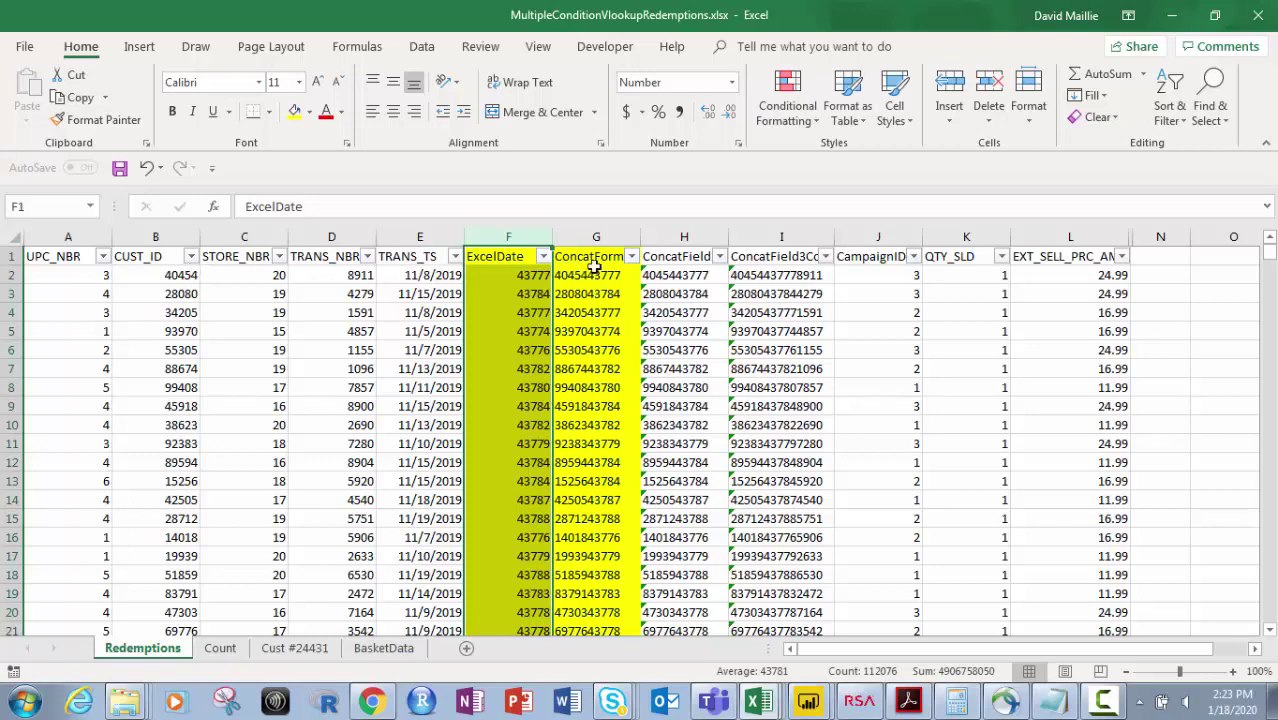
Inspect the two- and three-condition concatenated fields and the CONCATENATE formula in G2 with its CUST_ID and TRANS_TS source cells
left_click(687, 258)
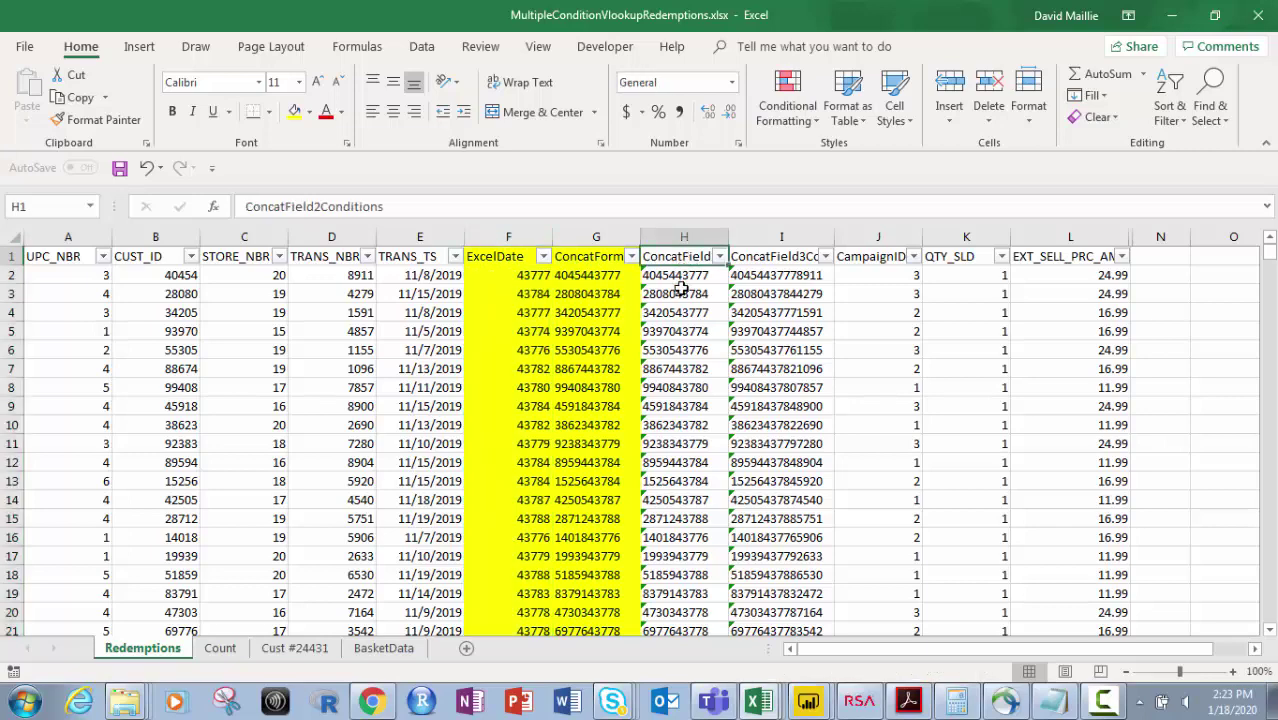
left_click(683, 275)
left_click(687, 256)
left_click(782, 260)
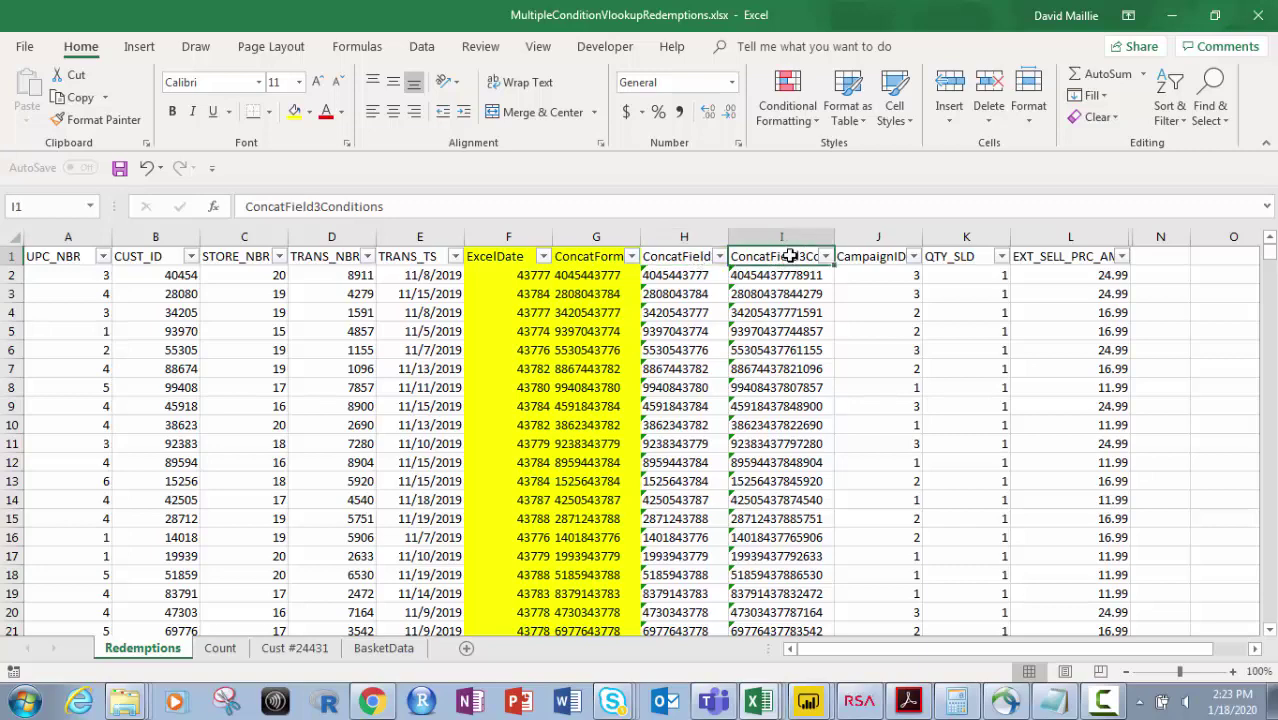
left_click(690, 275)
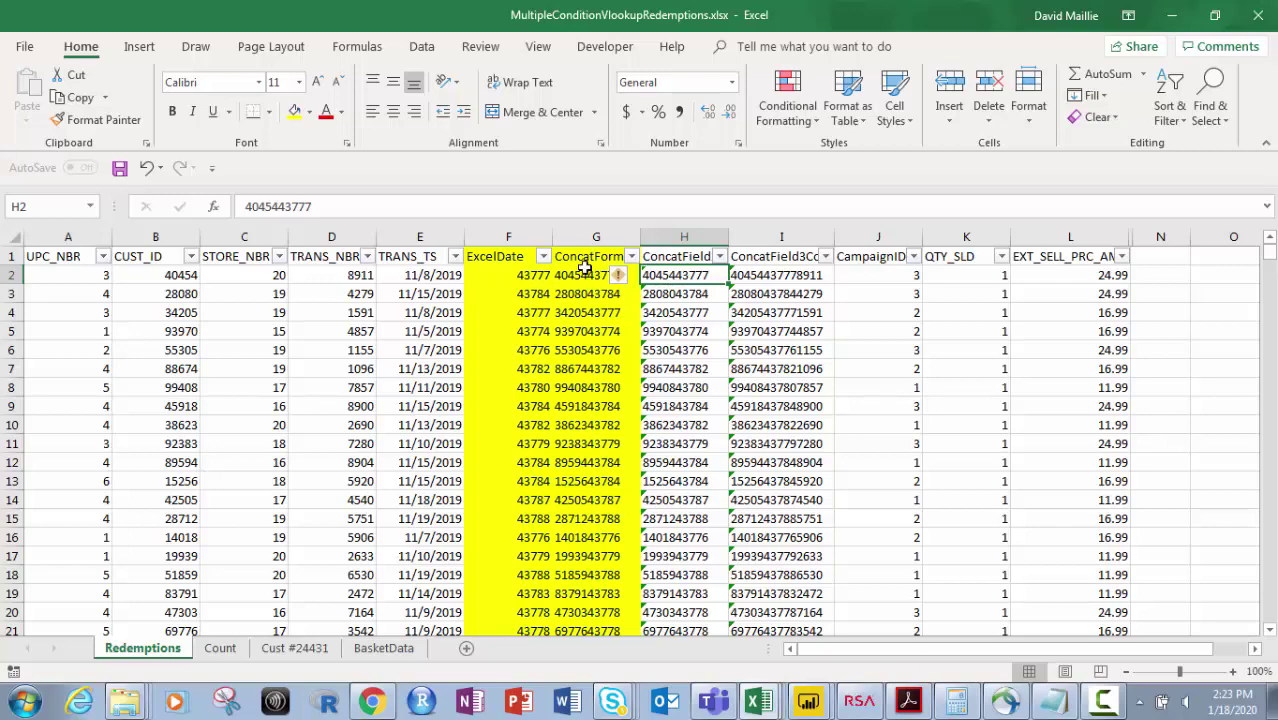
left_click(584, 276)
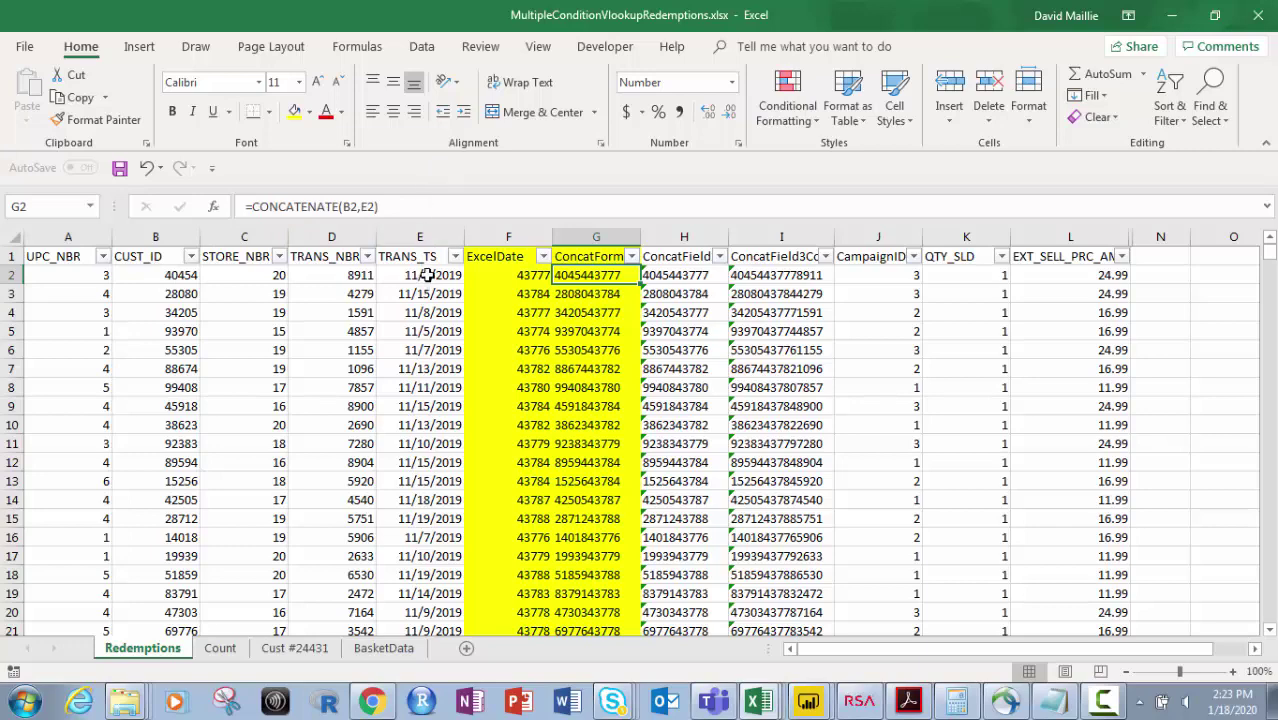
left_click(185, 277)
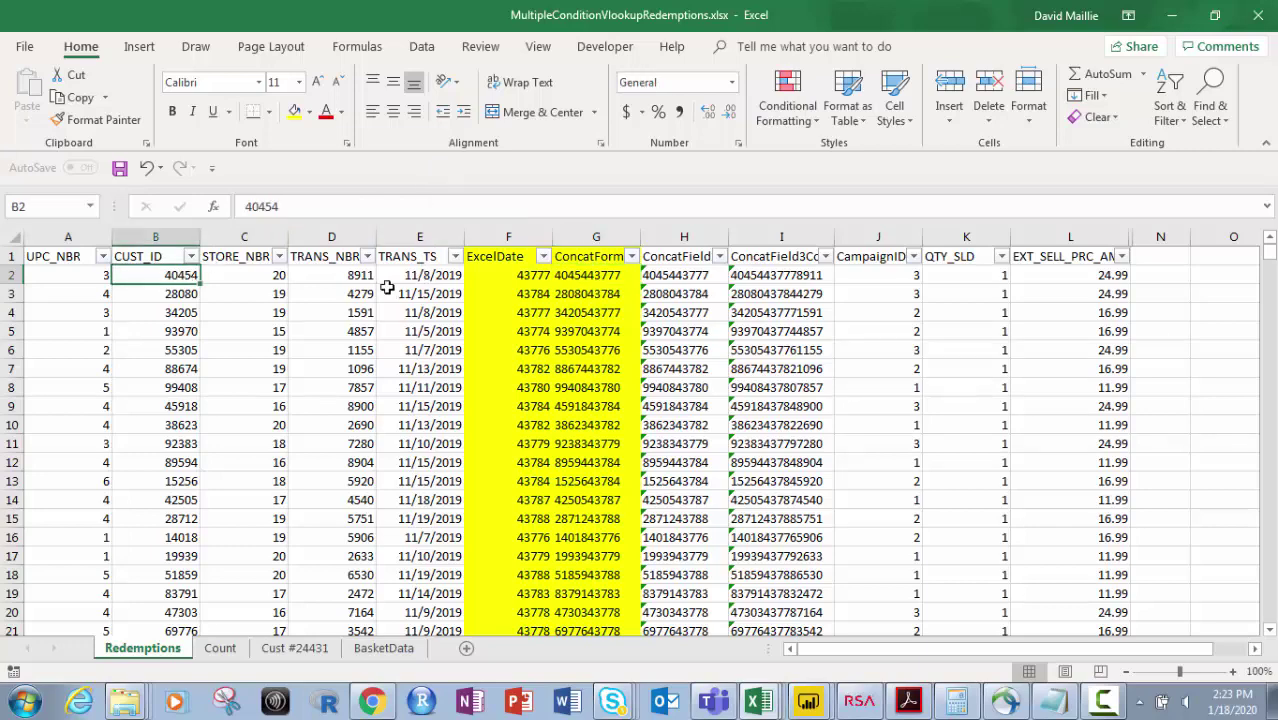
left_click(428, 272)
left_click(578, 280)
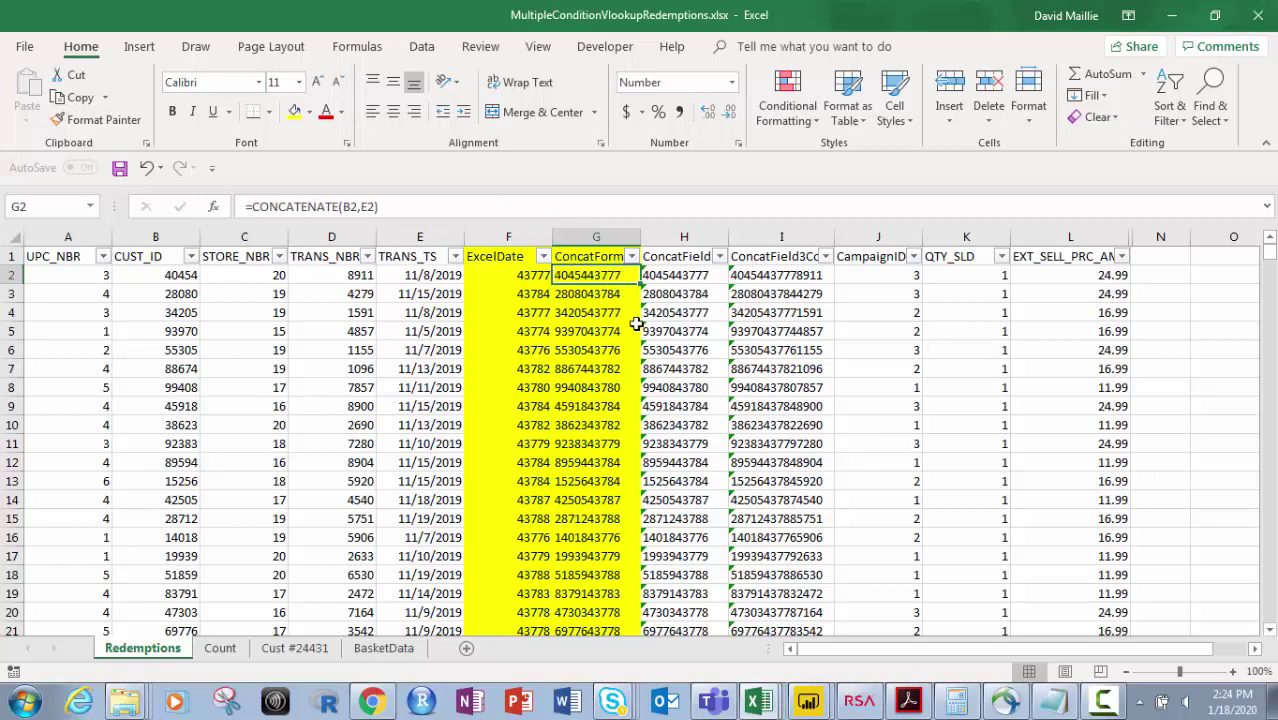
right_click(613, 700)
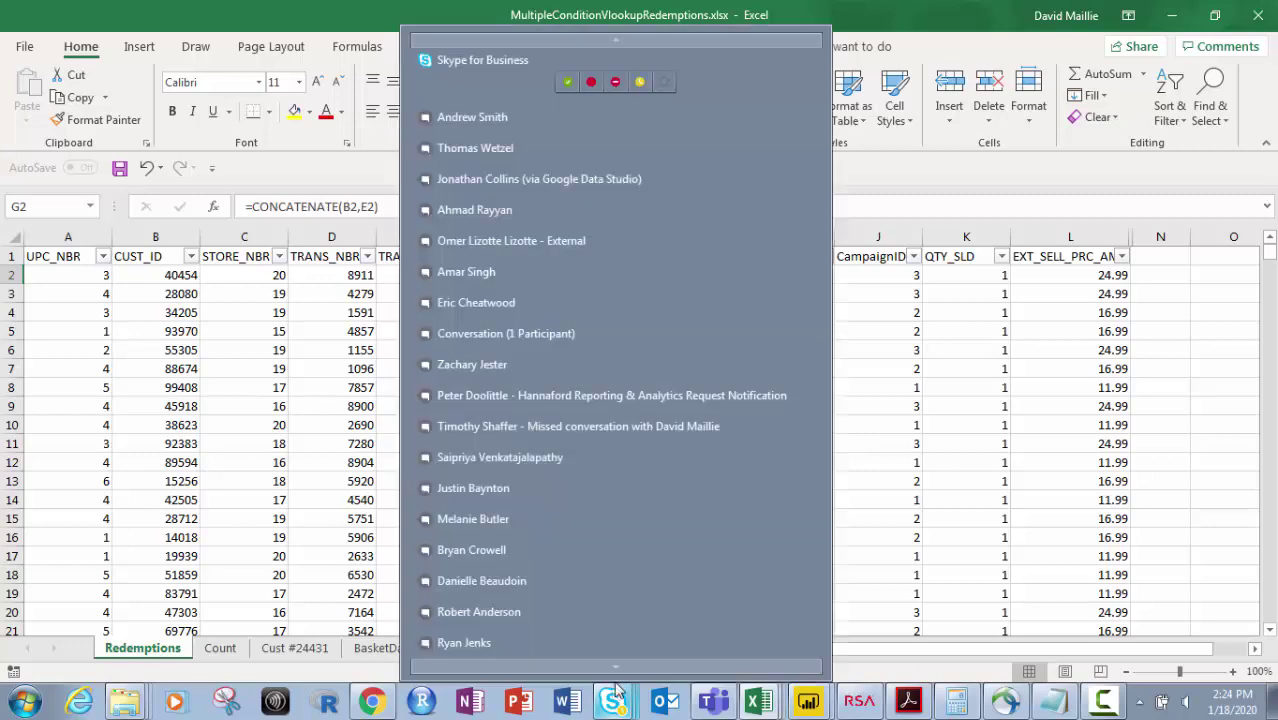
left_click(1010, 244)
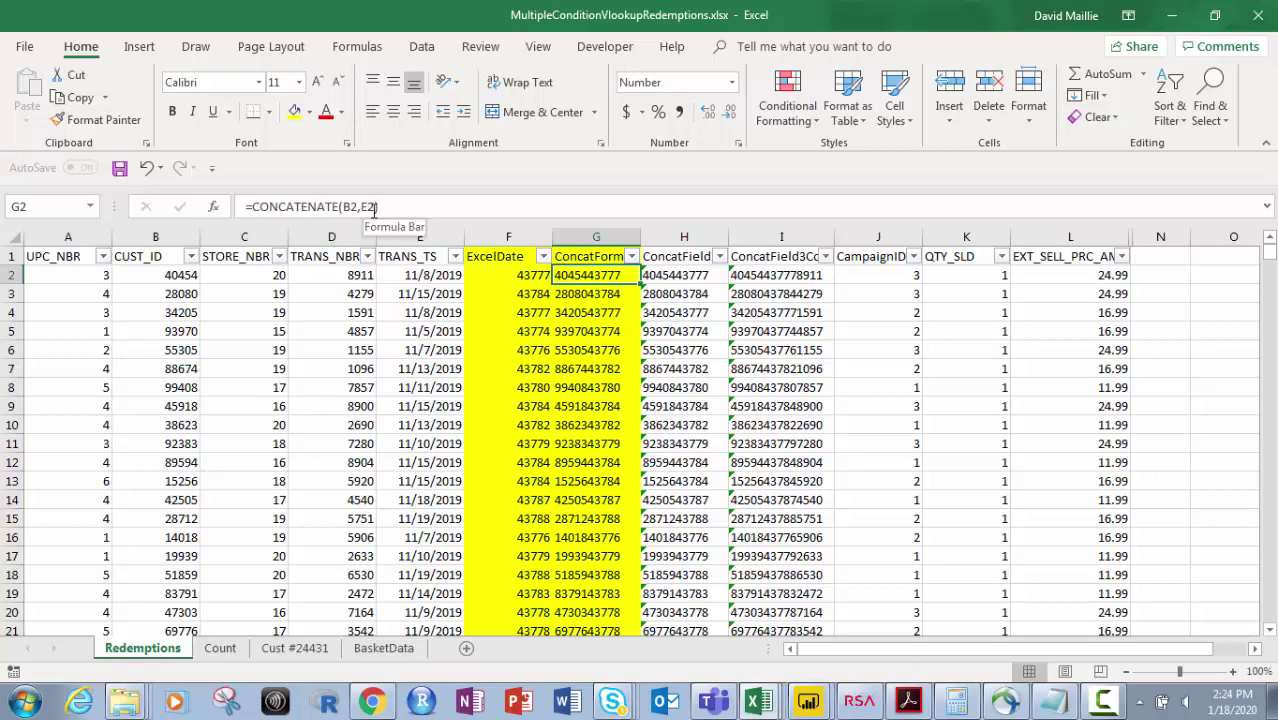
Add D2 as a third argument to the CONCATENATE formula in G2 and fill it down the column
left_click(375, 207)
type(",D")
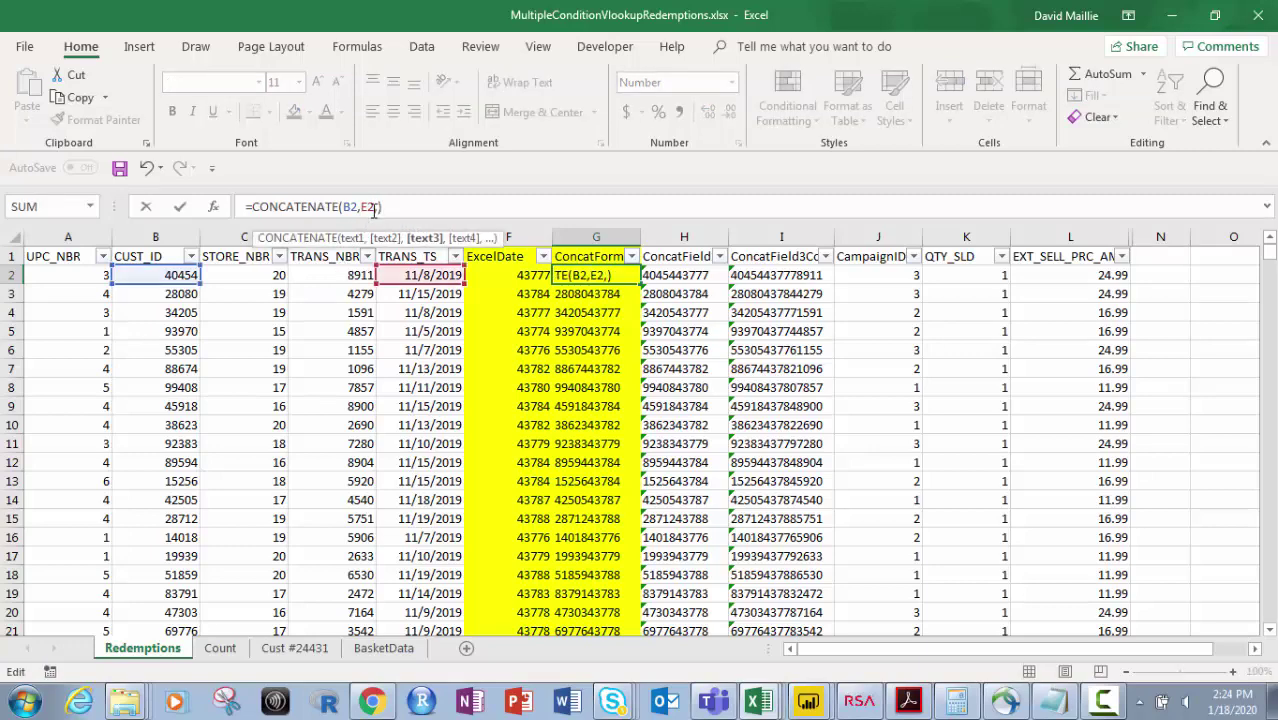
type("2")
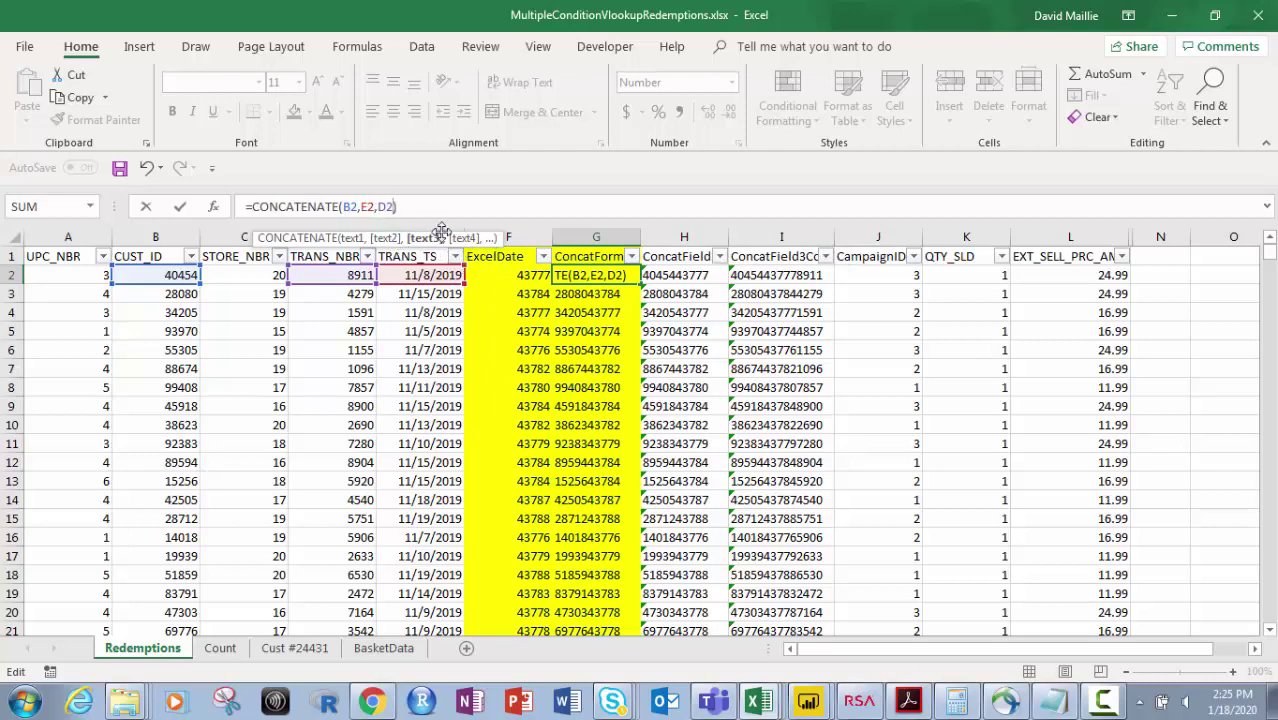
left_click(415, 207)
key("Return")
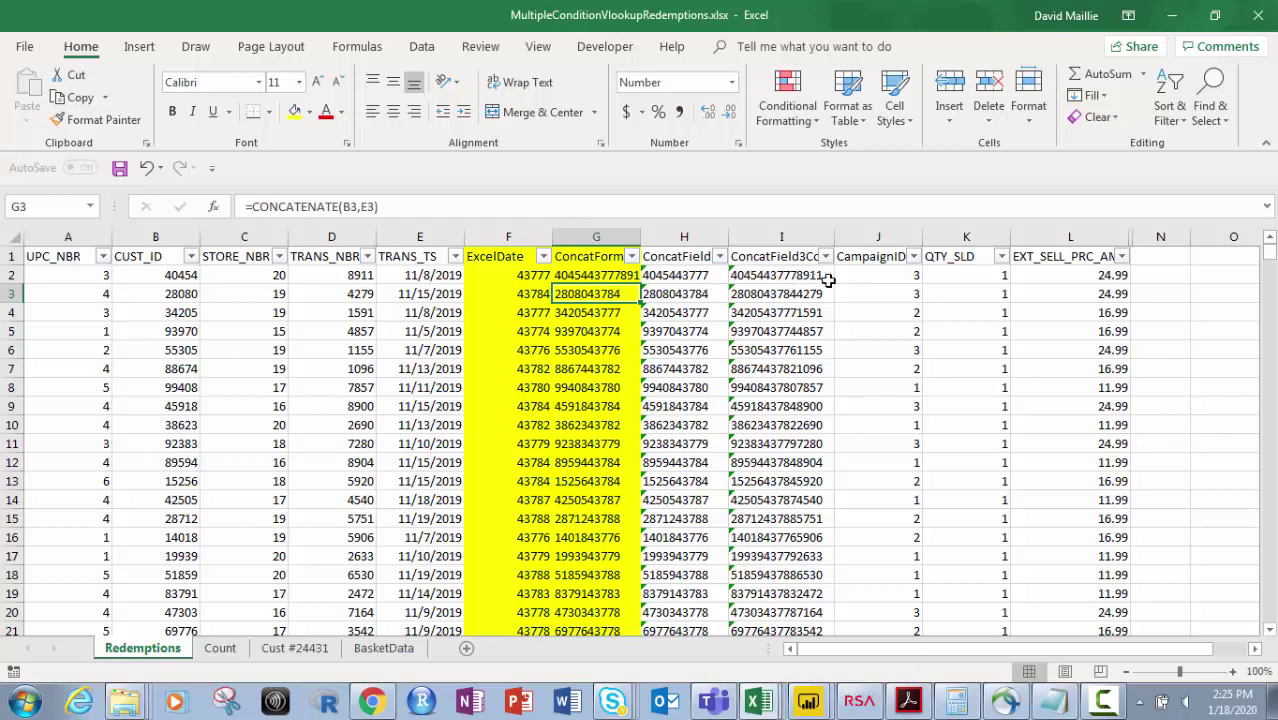
left_click(619, 274)
double_click(640, 284)
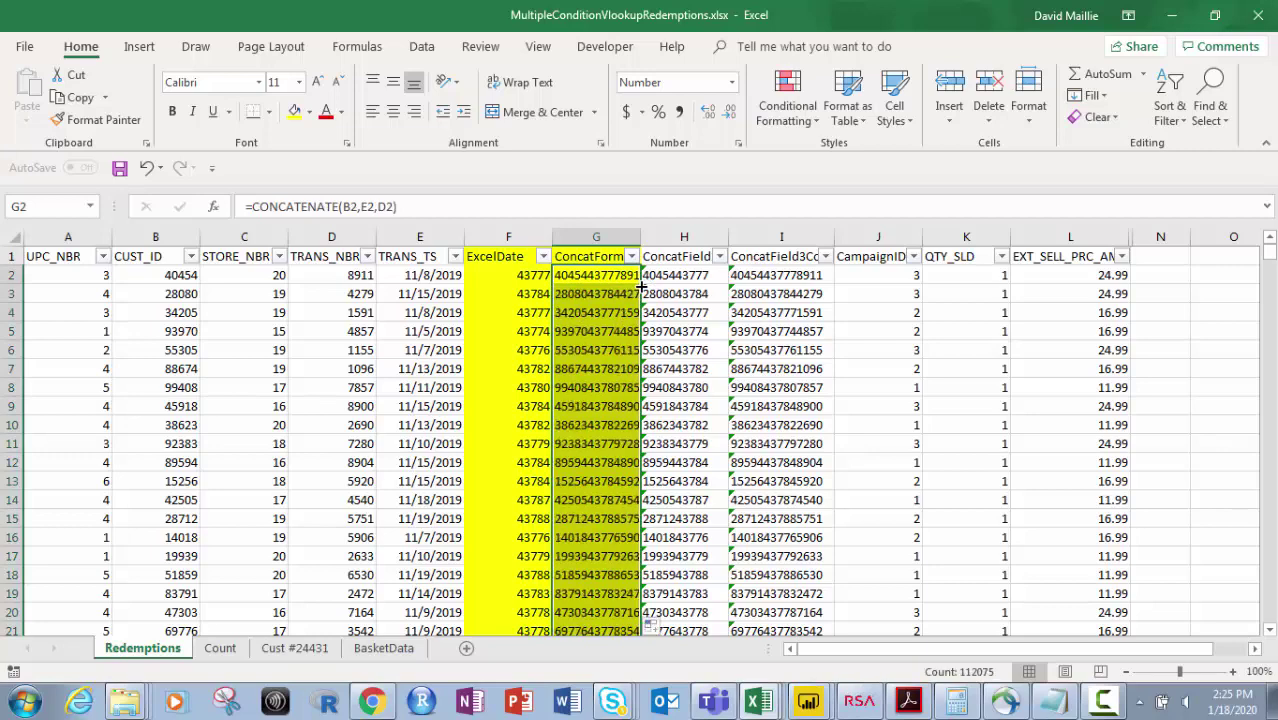
Remove the D2 argument from the formula in G2, leaving =CONCATENATE(B2,E2), and fill it down the column
left_click(378, 207)
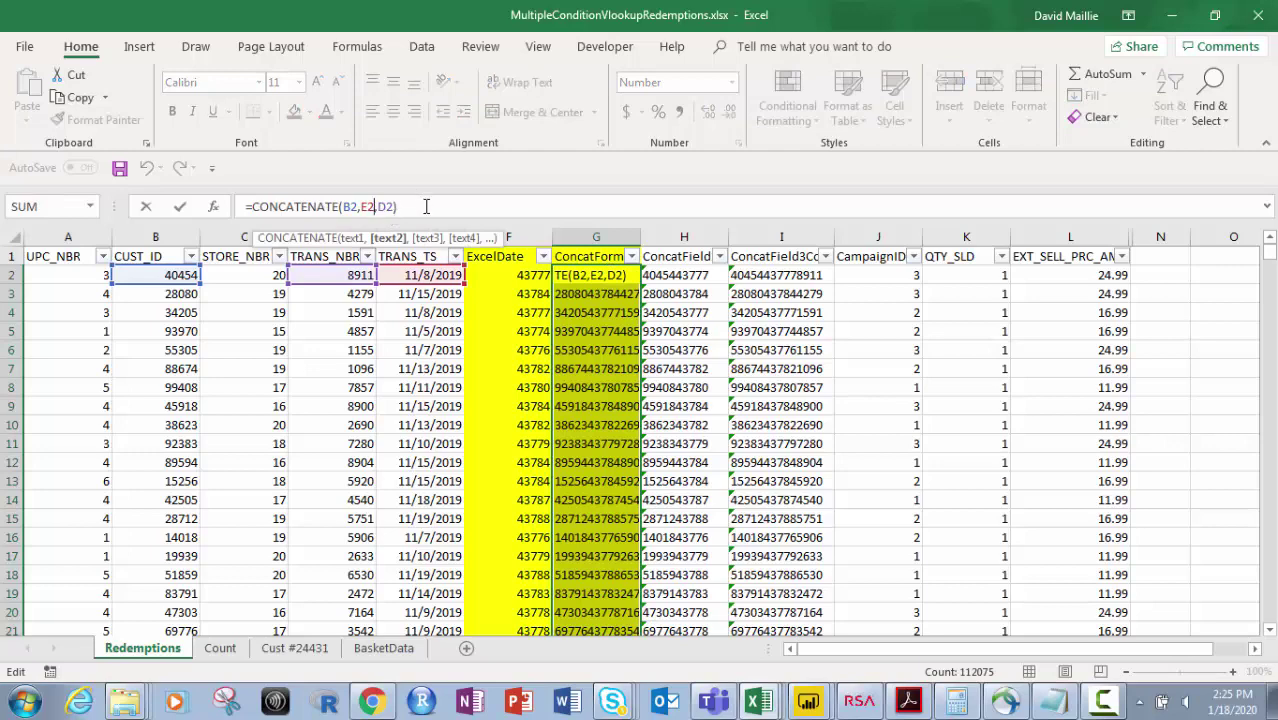
key("Delete")
key("Delete")
key("Delete")
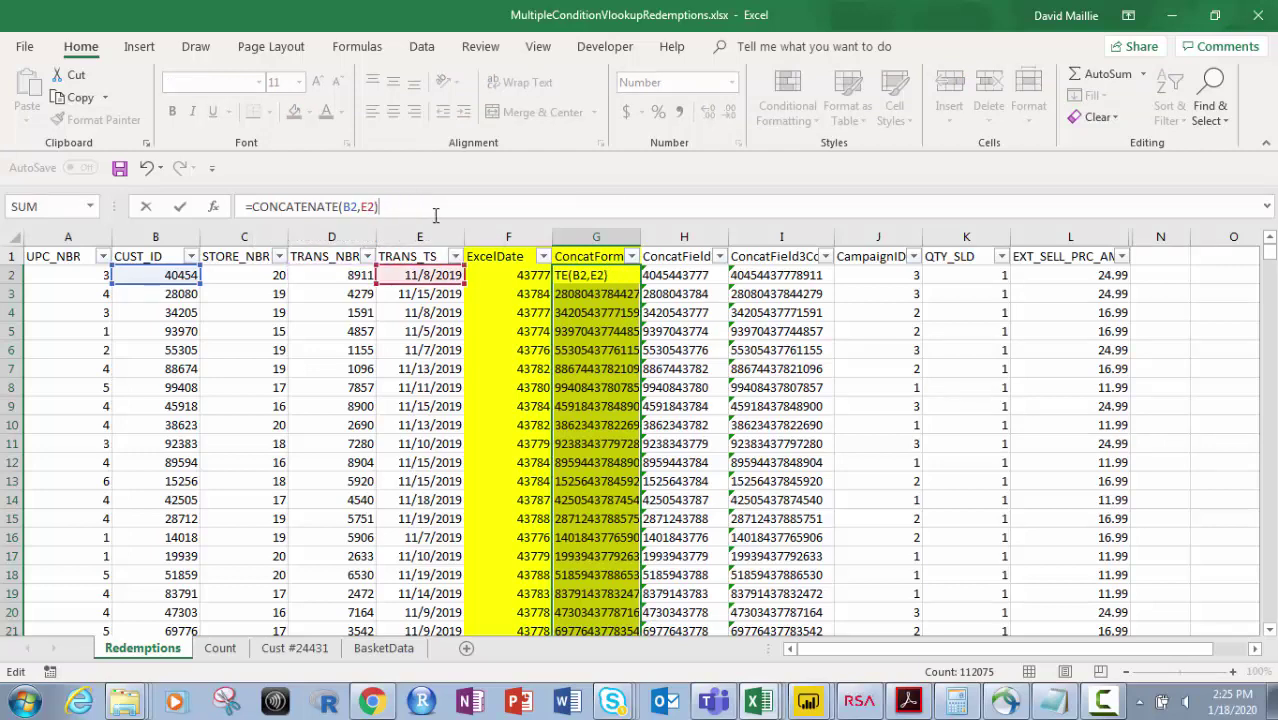
left_click(580, 278)
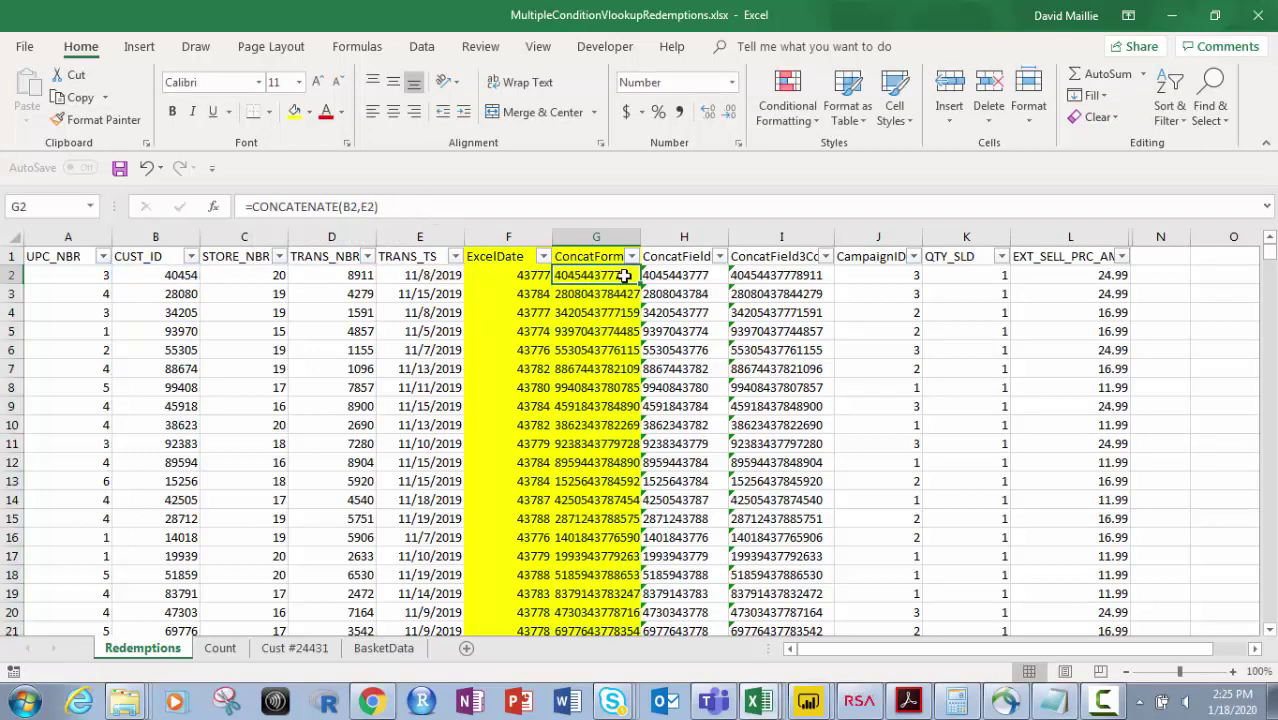
double_click(640, 285)
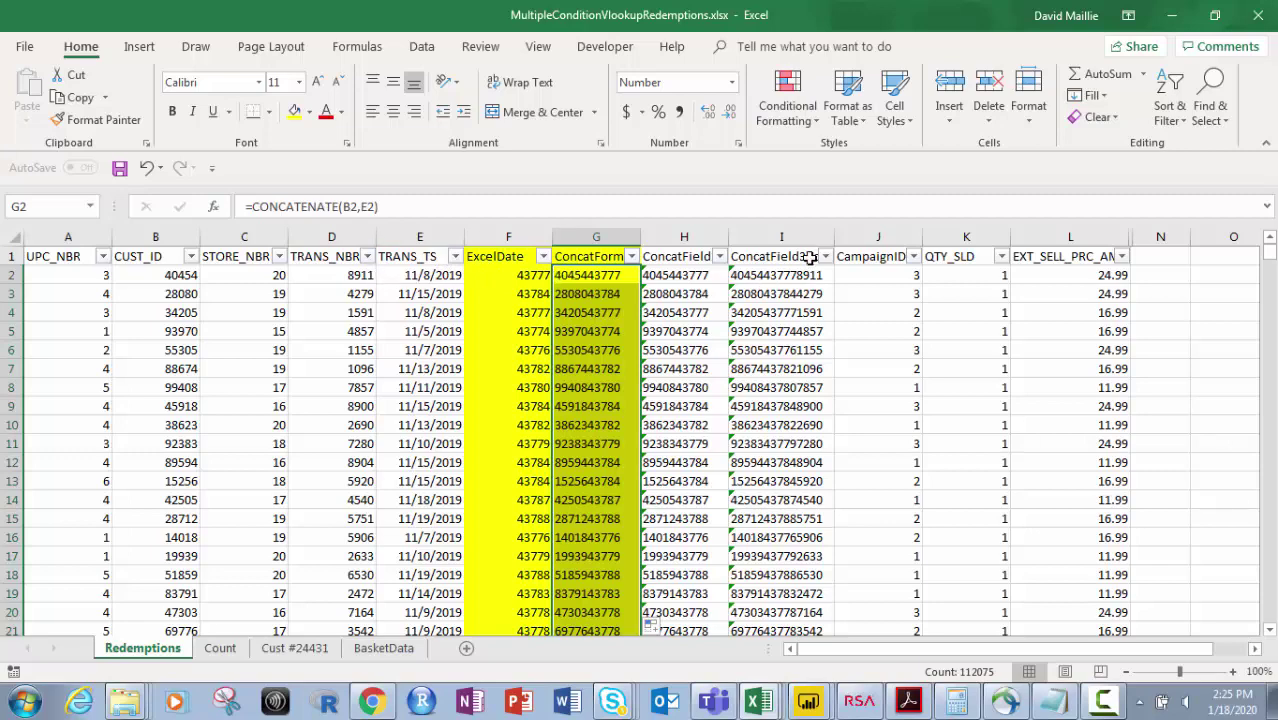
Look through the Count, single-customer and BasketData sheets, ending on the single-customer sheet
left_click(219, 648)
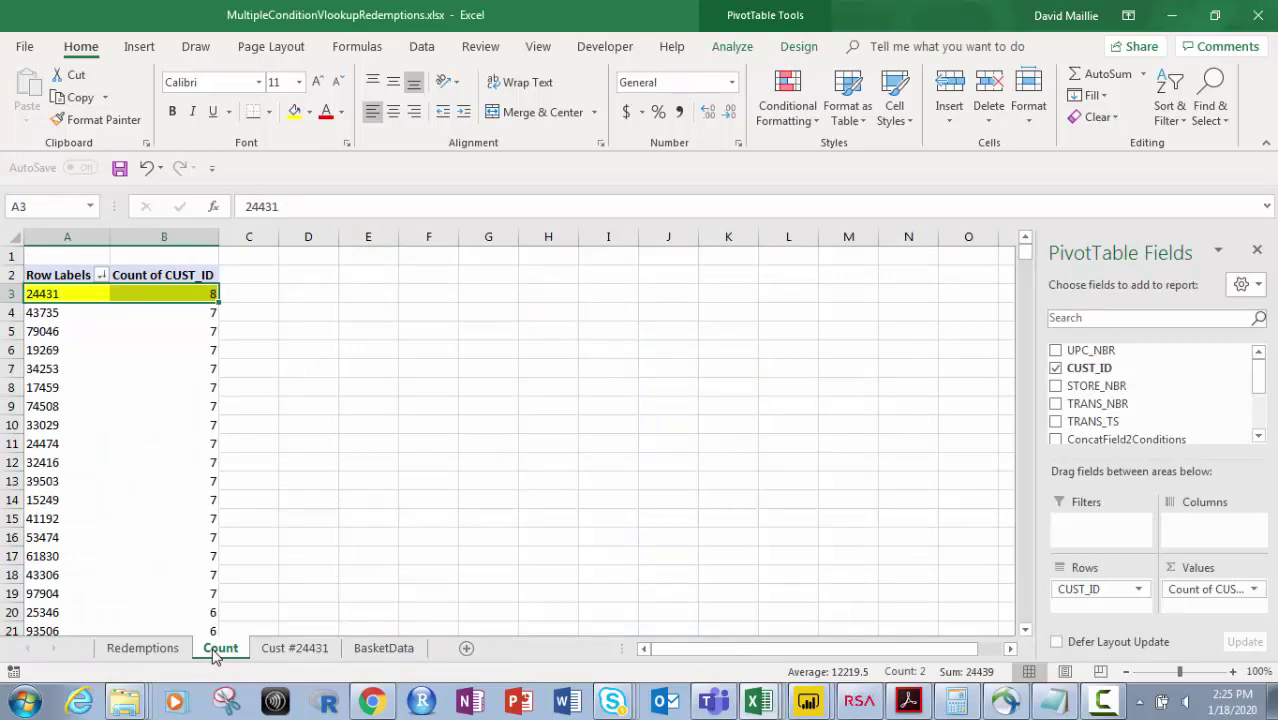
left_click(295, 648)
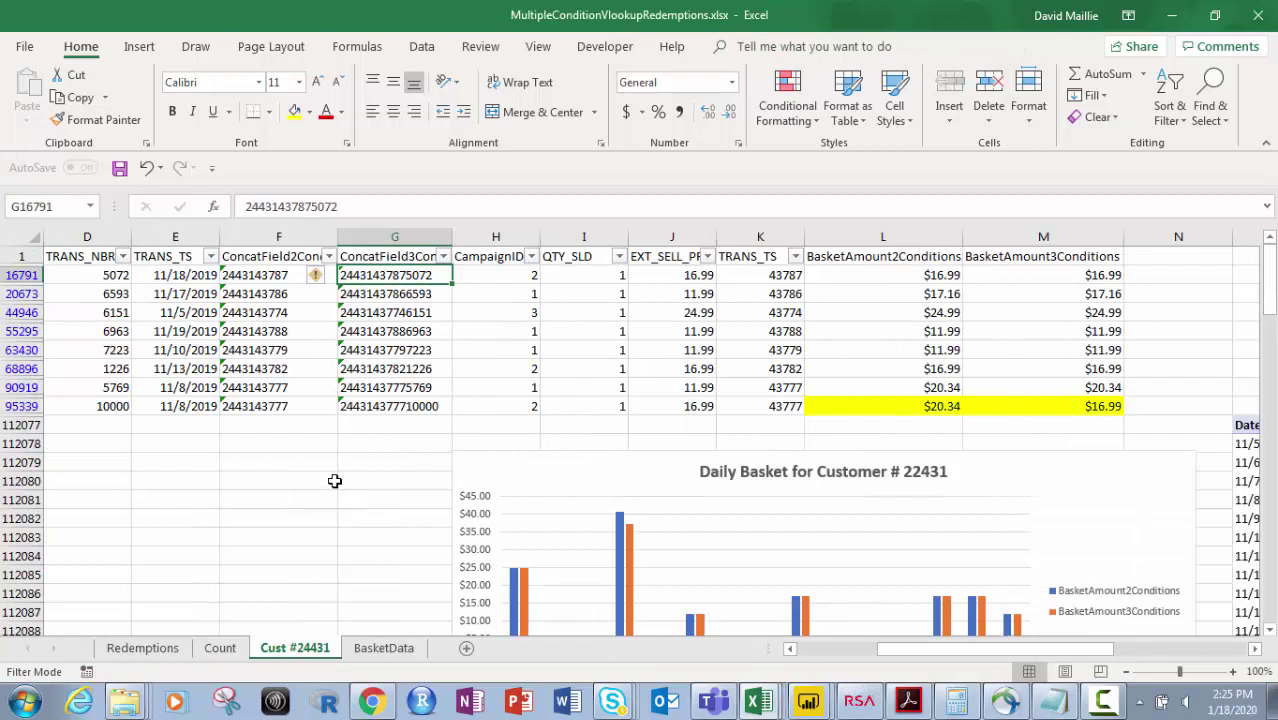
left_click(388, 648)
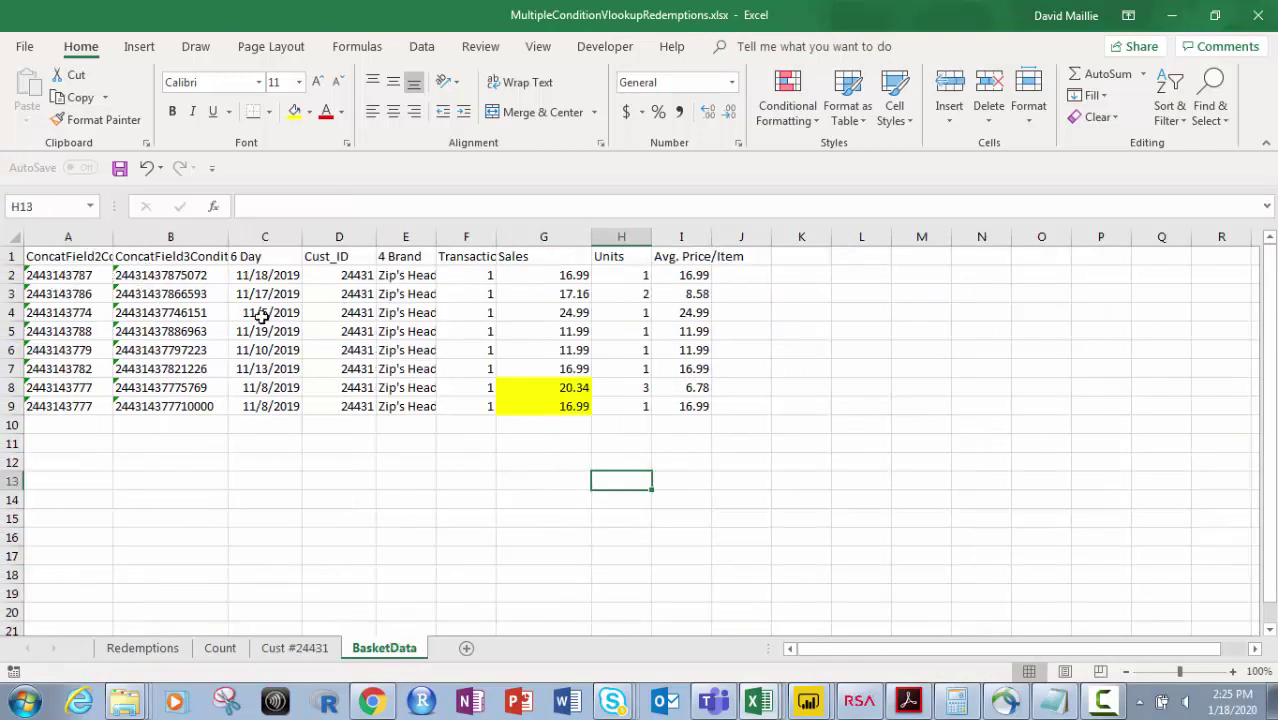
left_click(316, 651)
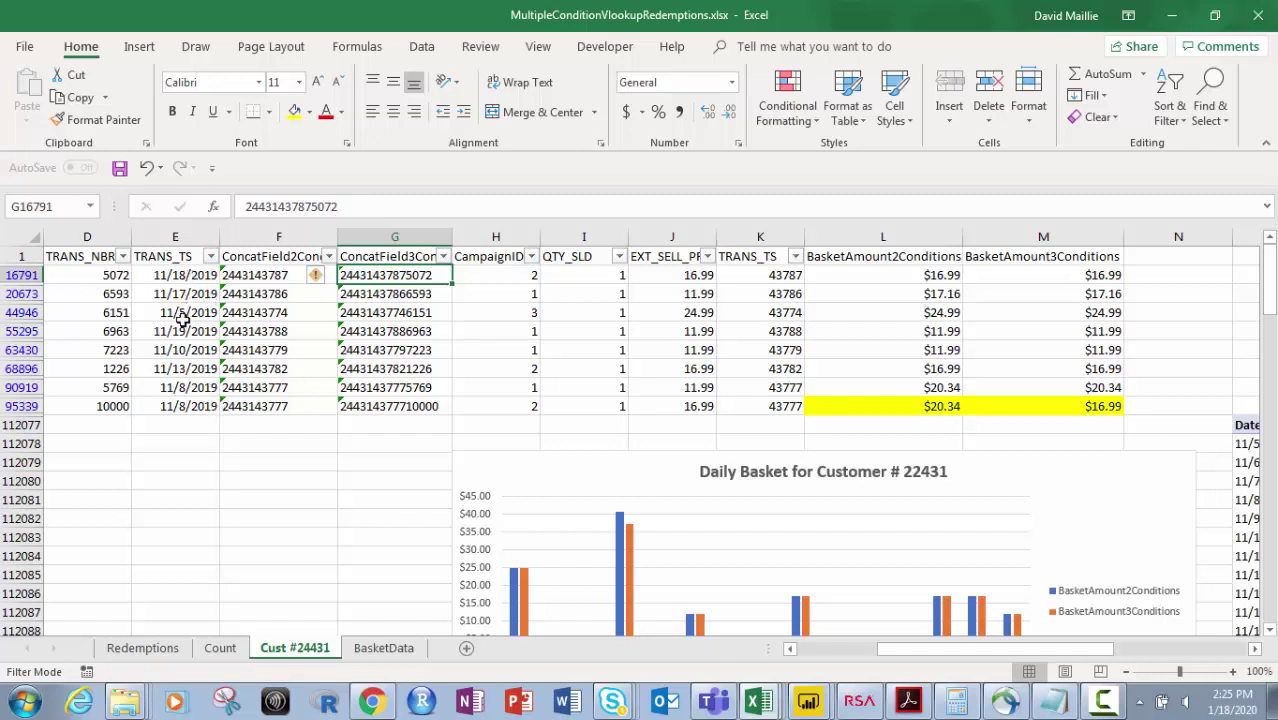
Compare the two 11/8/2019 transactions in rows 90919 and 95339 and inspect the BasketAmount2Conditions formulas in L95339 and L16791
left_click(180, 387)
left_click(178, 406)
key("Up")
left_click(180, 408)
left_click(179, 388)
left_click(177, 400)
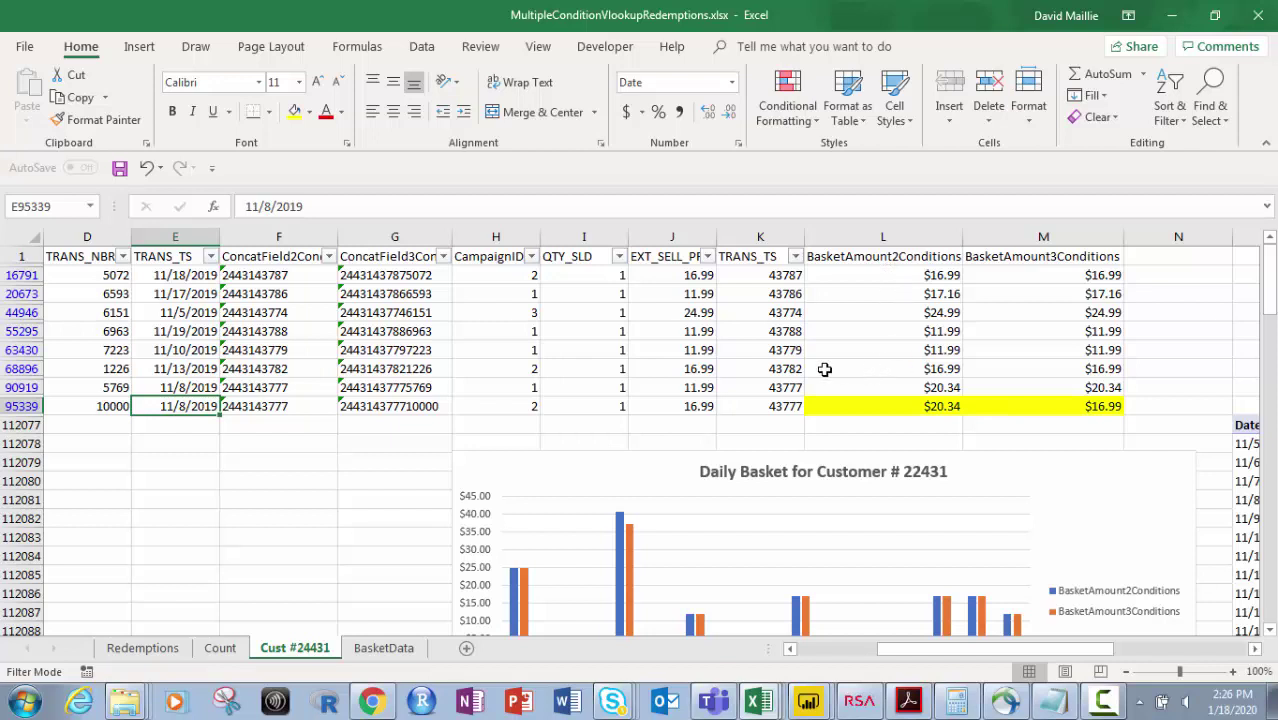
left_click(900, 405)
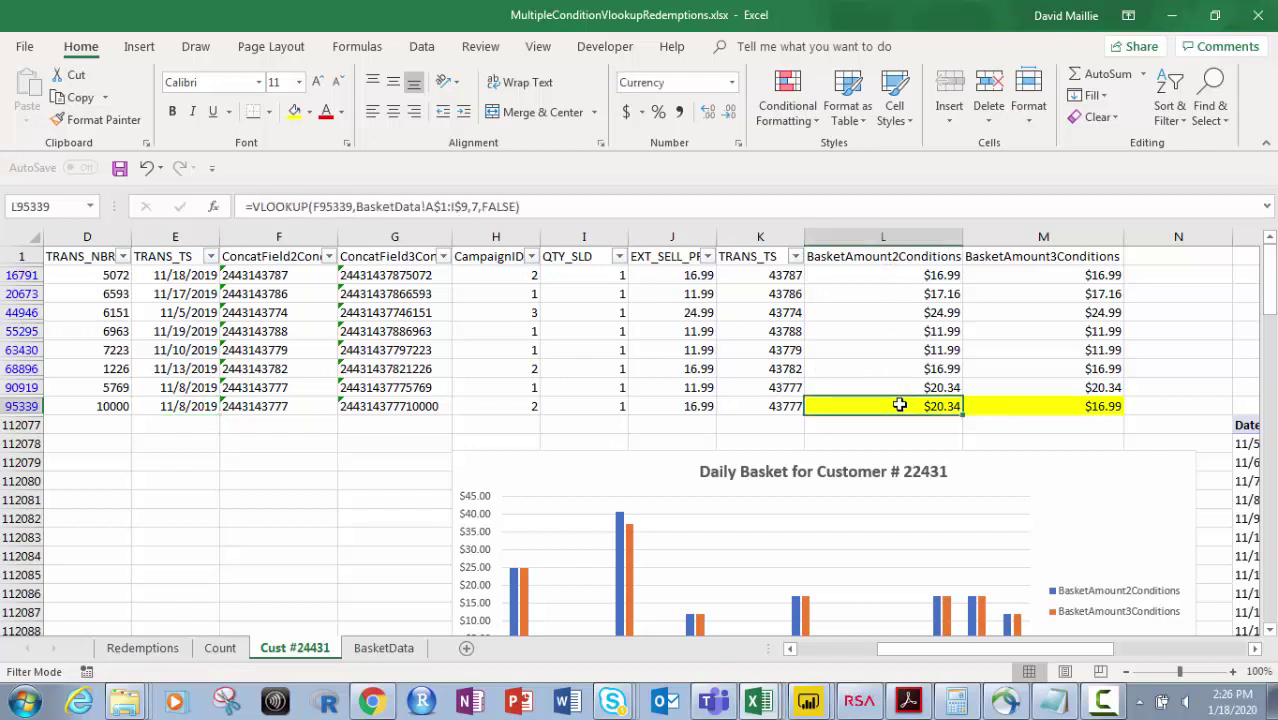
left_click(911, 280)
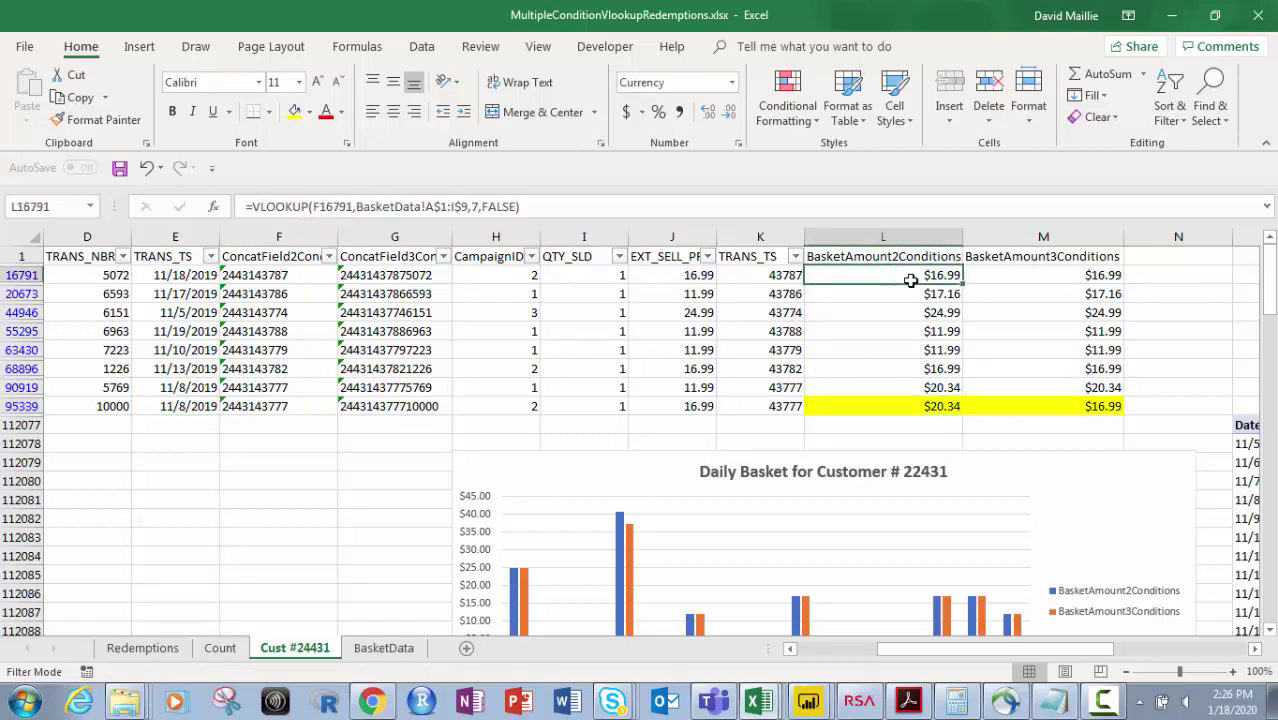
left_click_drag(560, 206, 252, 212)
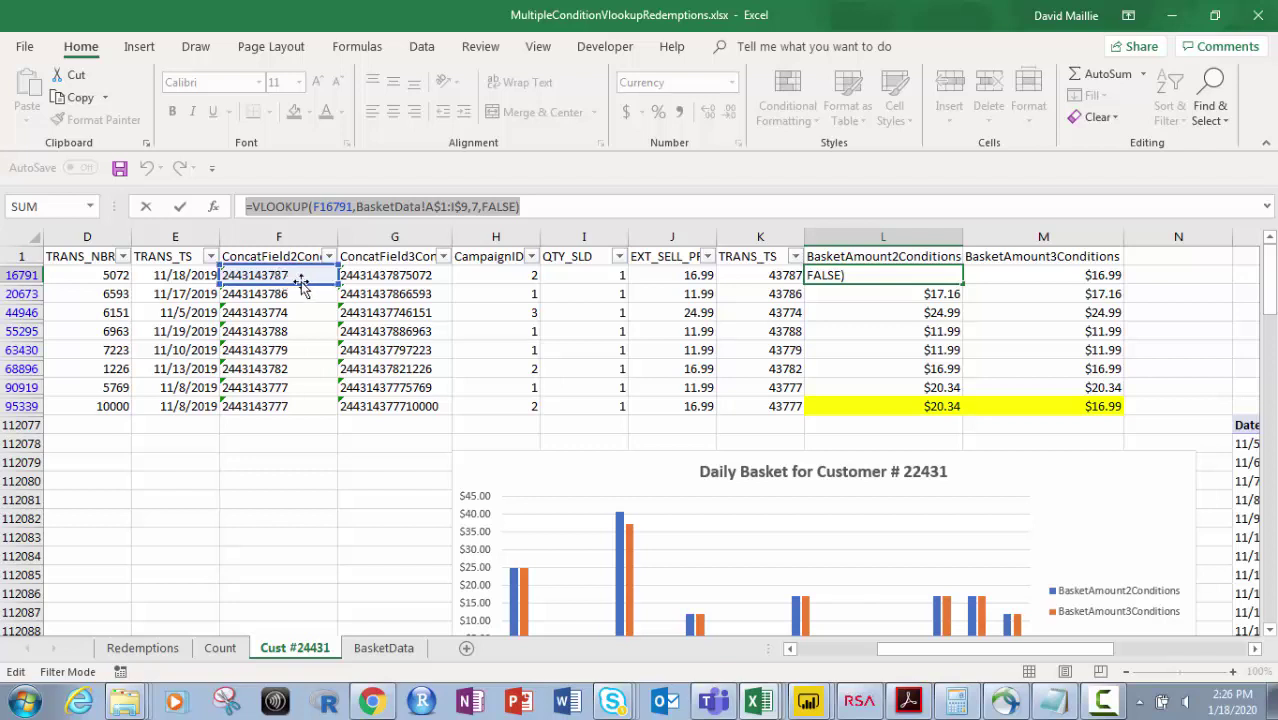
type("=")
left_click(372, 275)
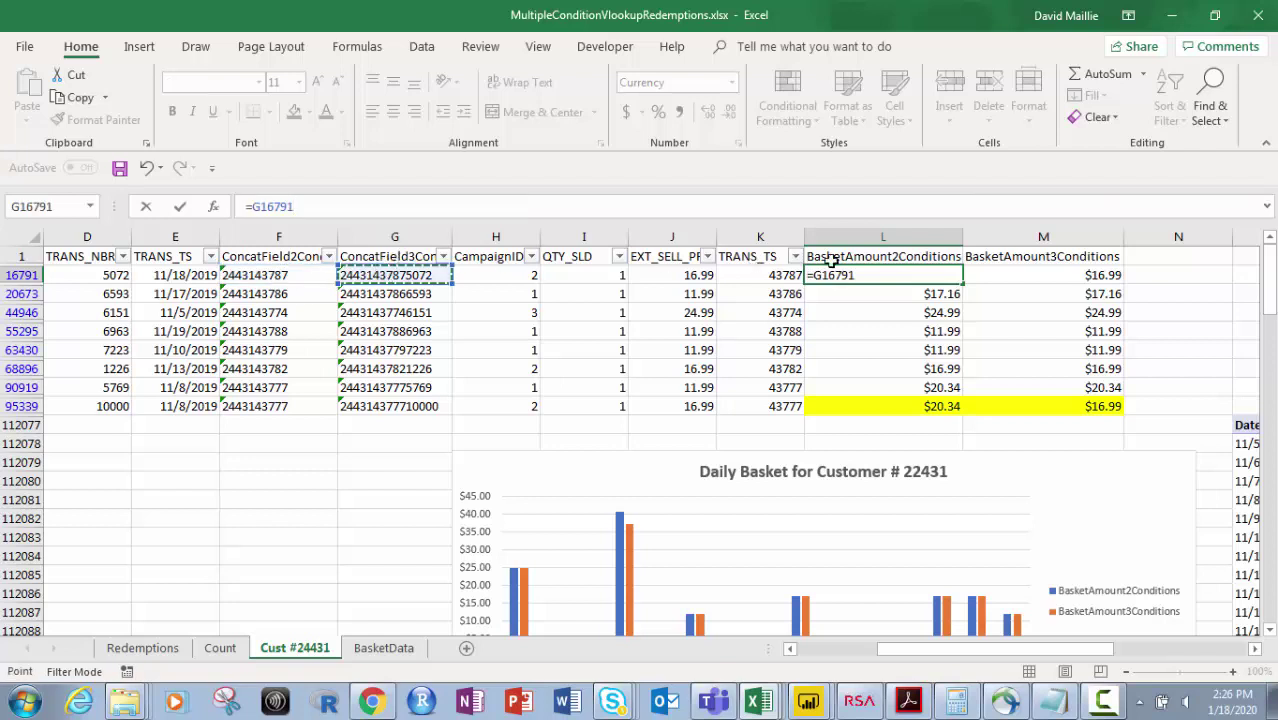
left_click(860, 278)
key("BackSpace")
key("BackSpace")
key("BackSpace")
key("BackSpace")
key("BackSpace")
key("BackSpace")
key("BackSpace")
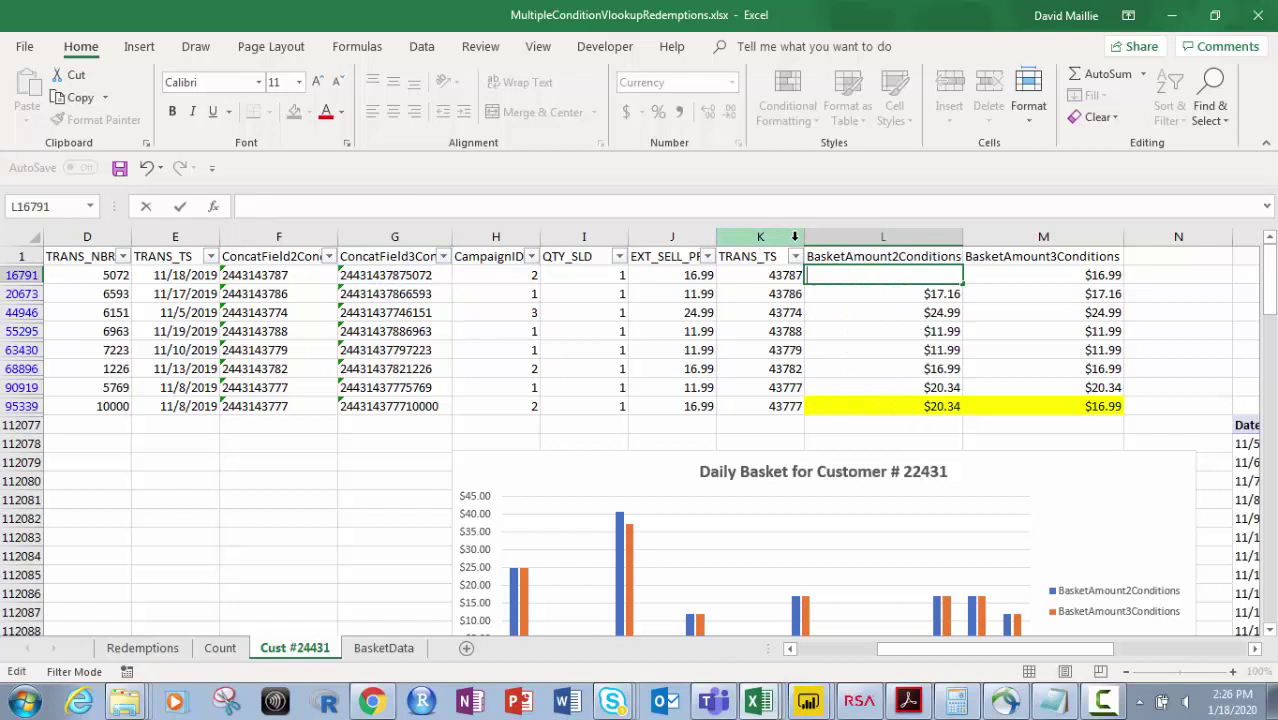
key("Return")
left_click_drag(963, 300, 950, 278)
left_click(890, 275)
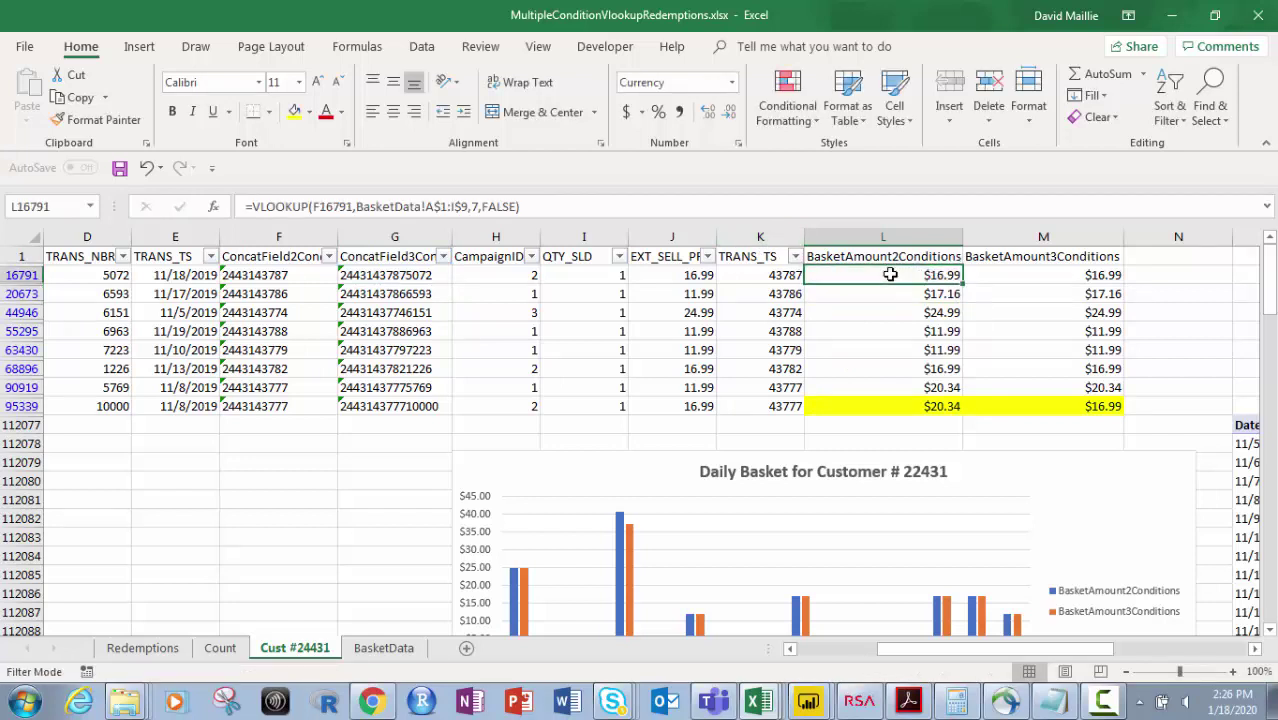
Inspect the VLOOKUP formulas for BasketAmount2Conditions in L16791 and BasketAmount3Conditions in M16791
left_click(549, 206)
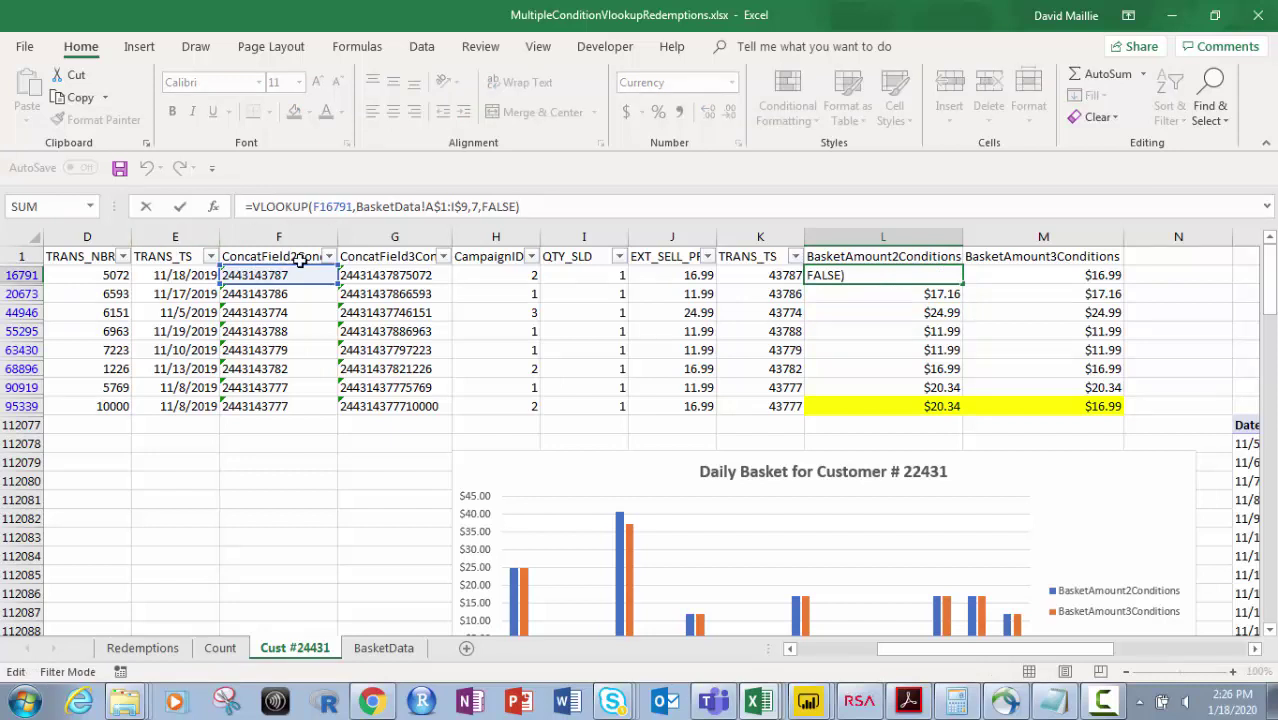
left_click(1048, 271)
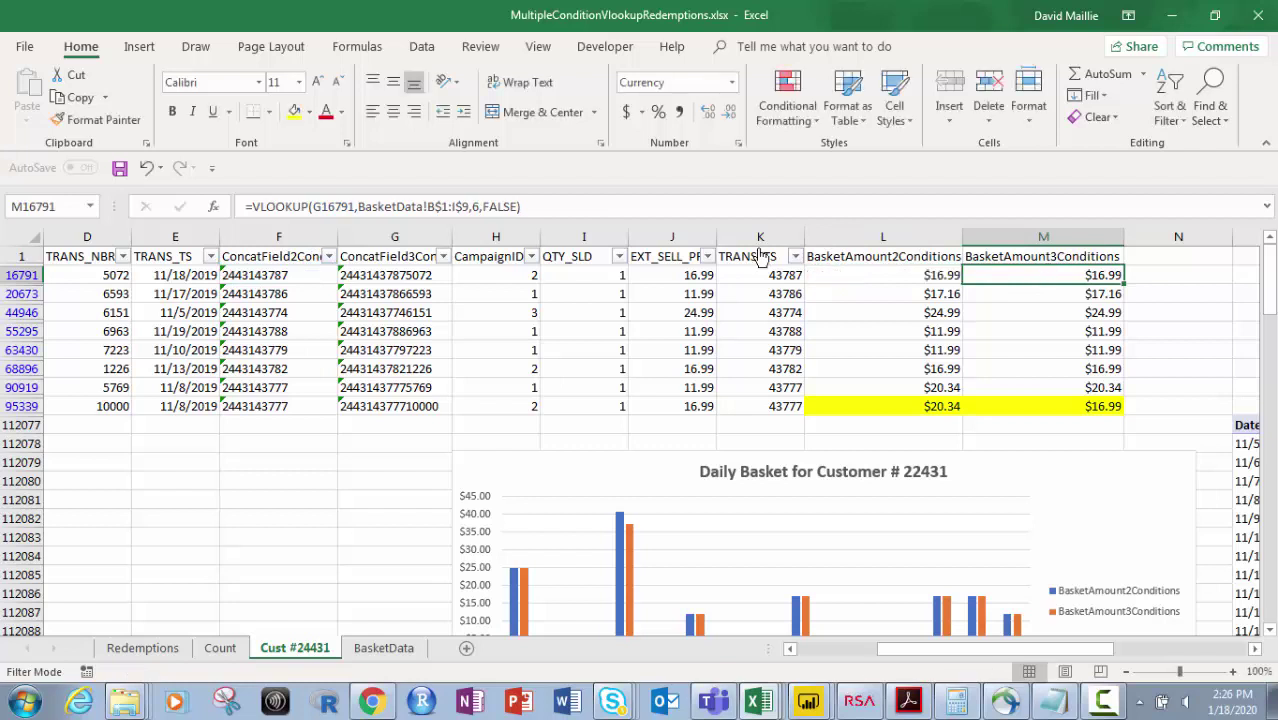
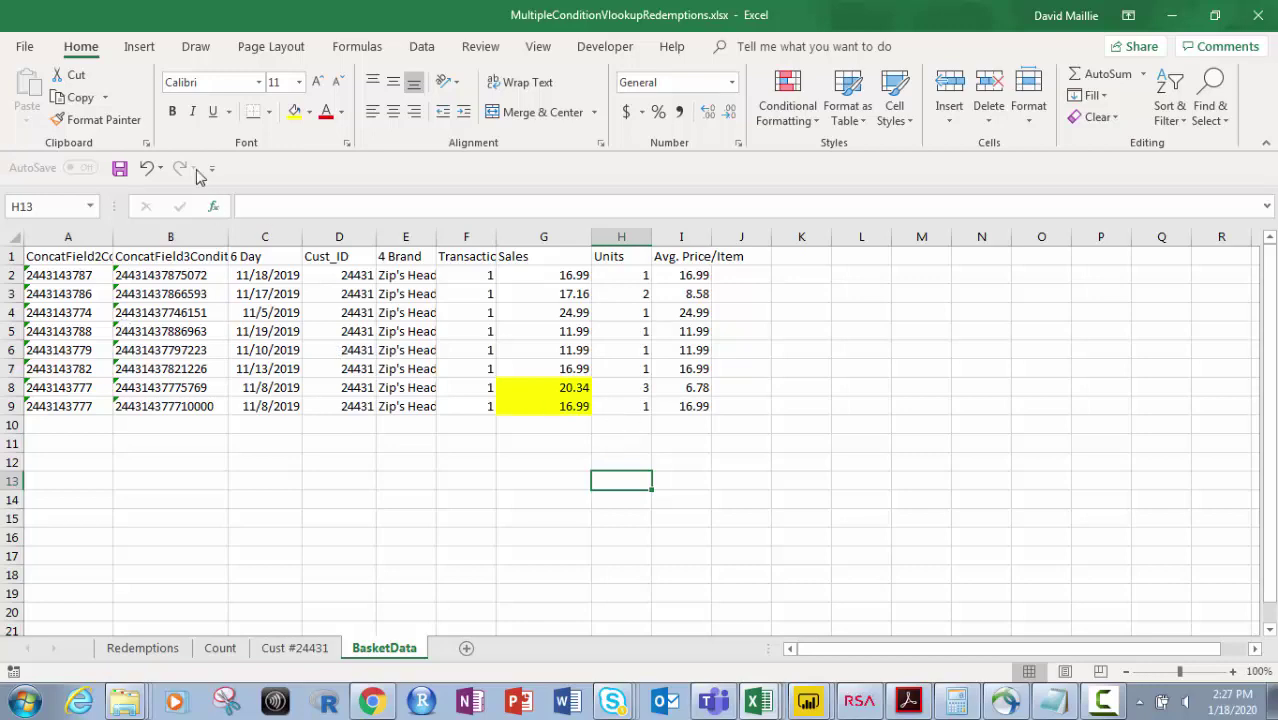
Check the BasketAmount3Conditions VLOOKUP in M16791 against the lookup range on the BasketData sheet
left_click(295, 650)
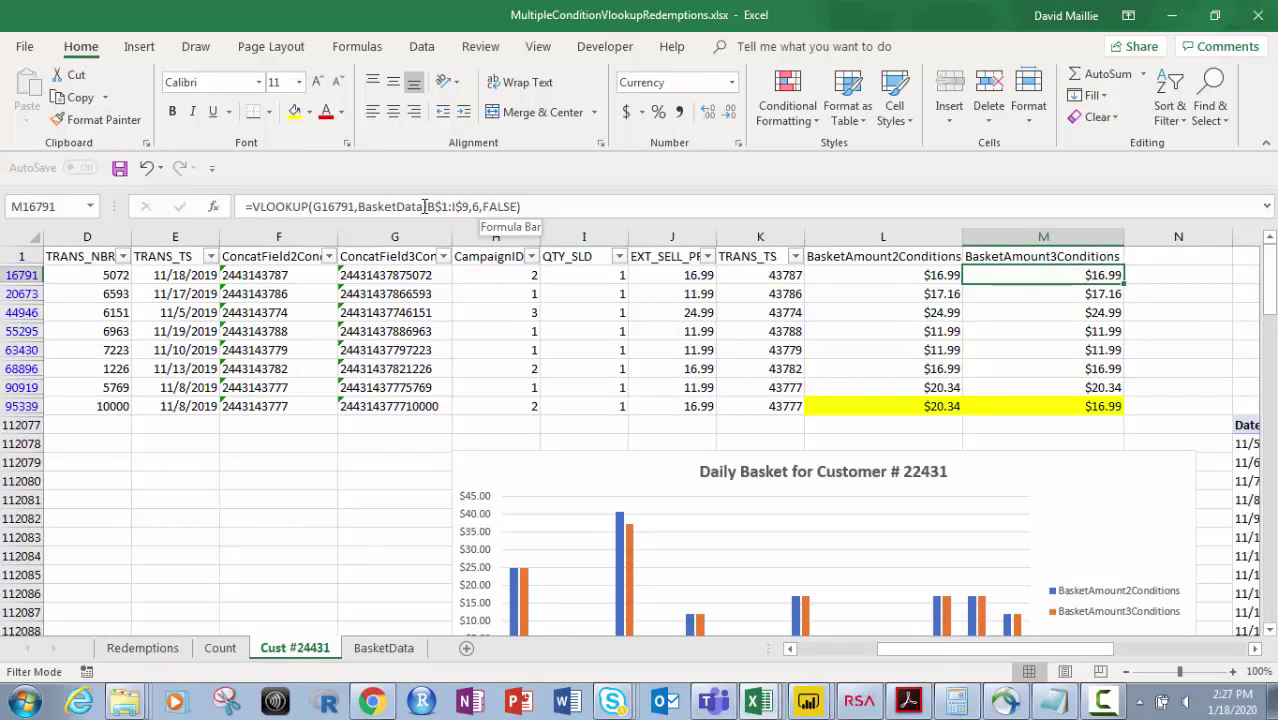
left_click(384, 648)
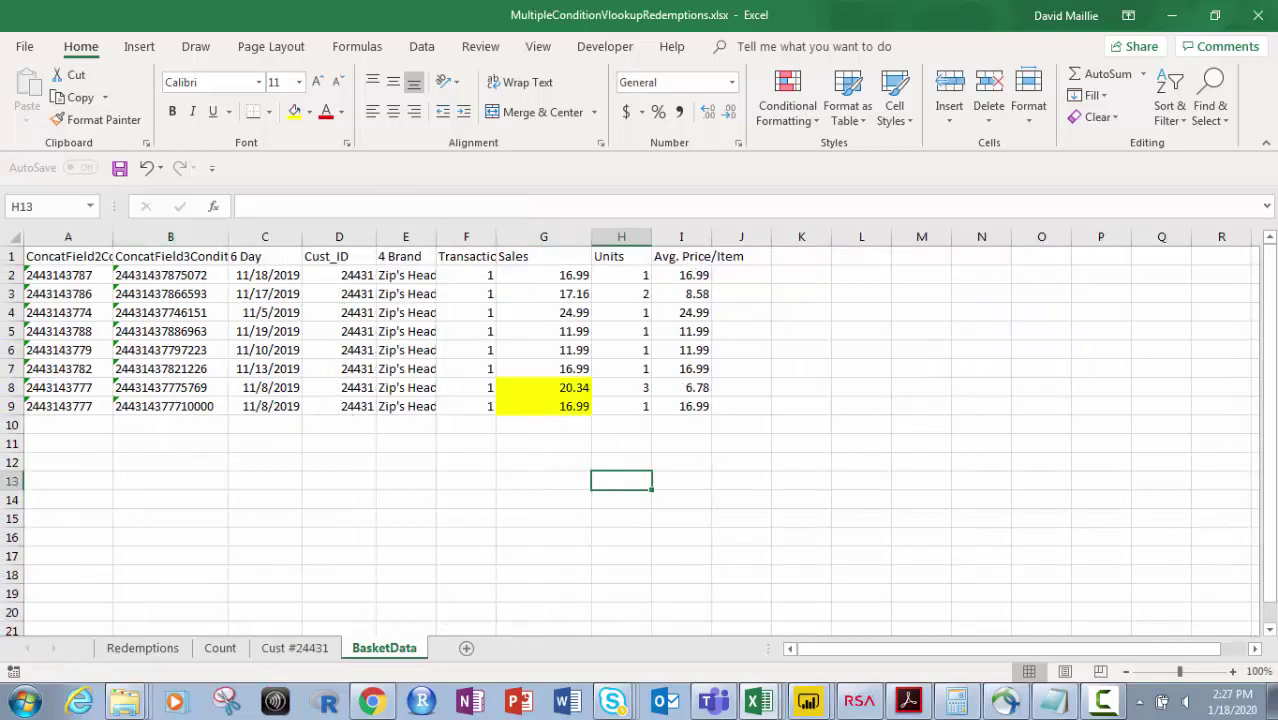
left_click(318, 648)
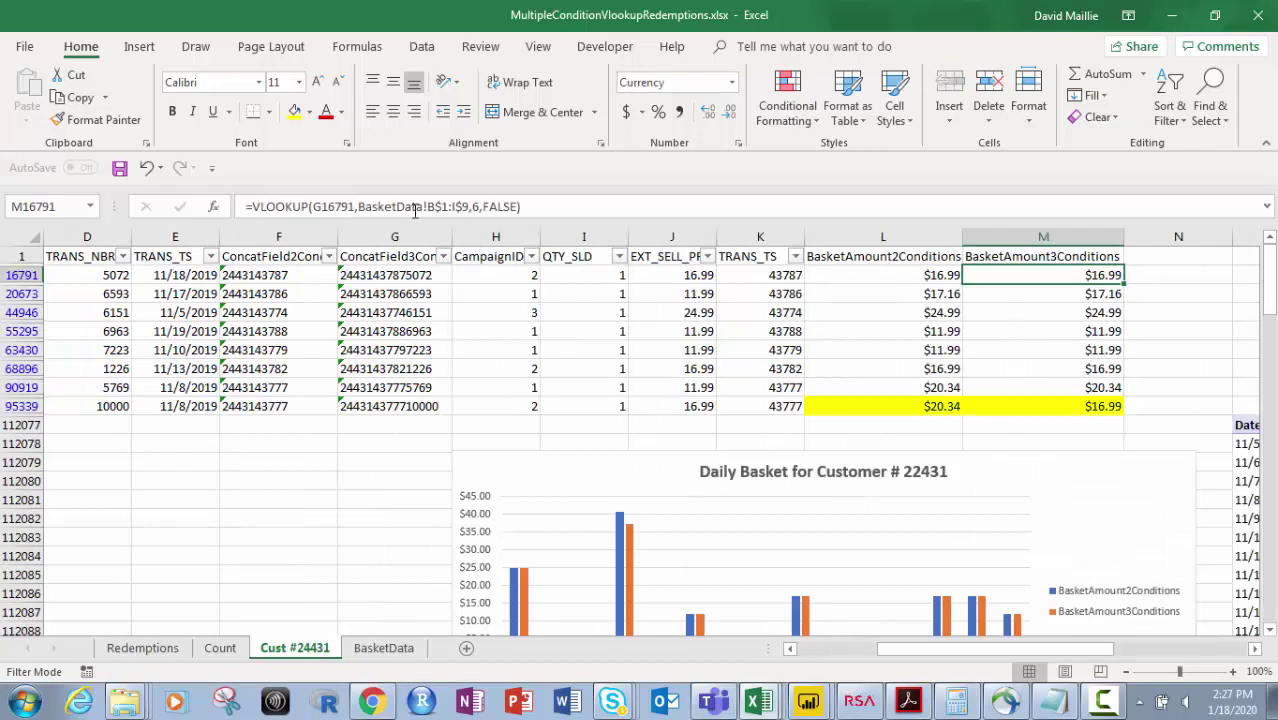
left_click(529, 207)
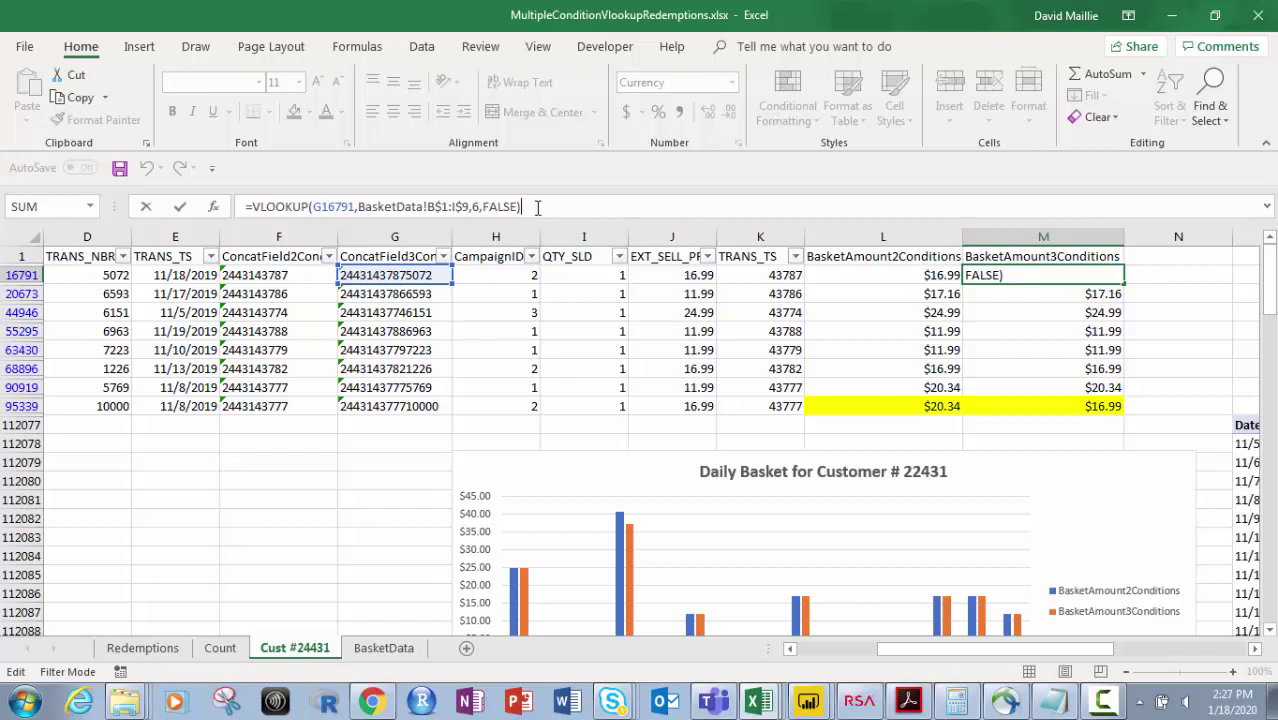
key("Return")
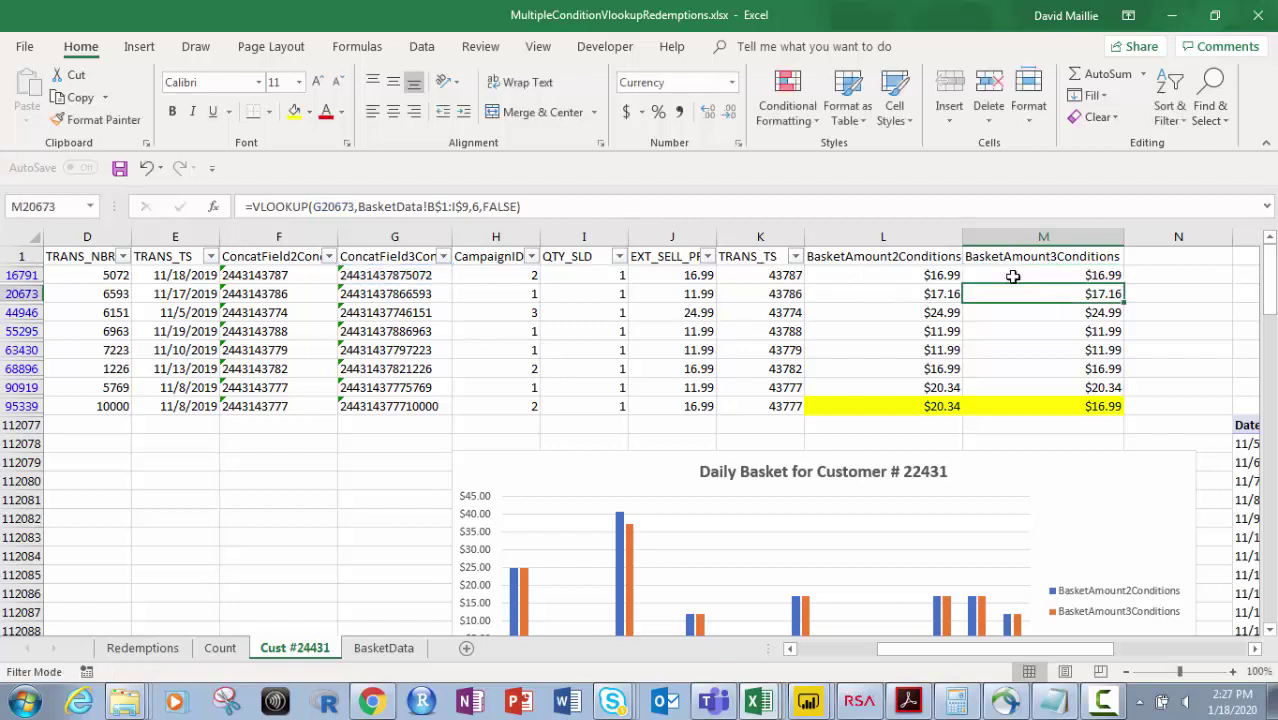
left_click(948, 273)
left_click(1070, 262)
left_click(1057, 276)
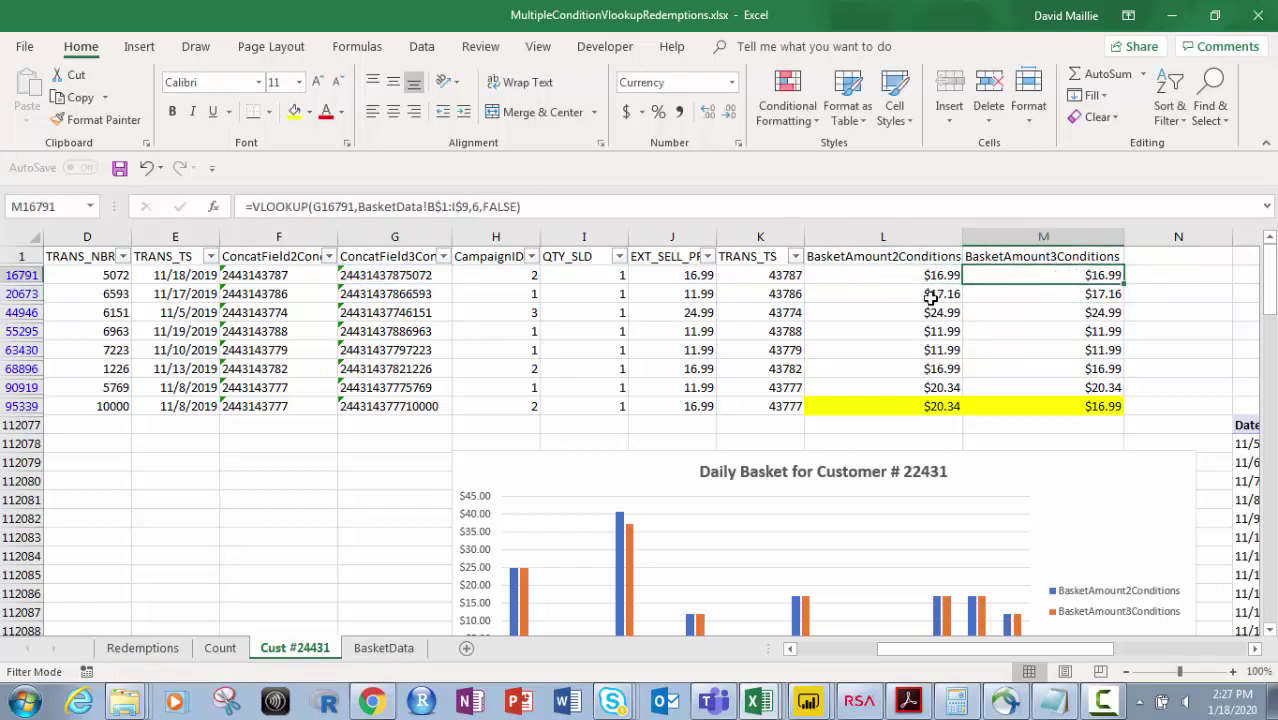
Compare the two- and three-condition basket formulas for the two 11/8/2019 transactions in rows 90919 and 95339
left_click(935, 406)
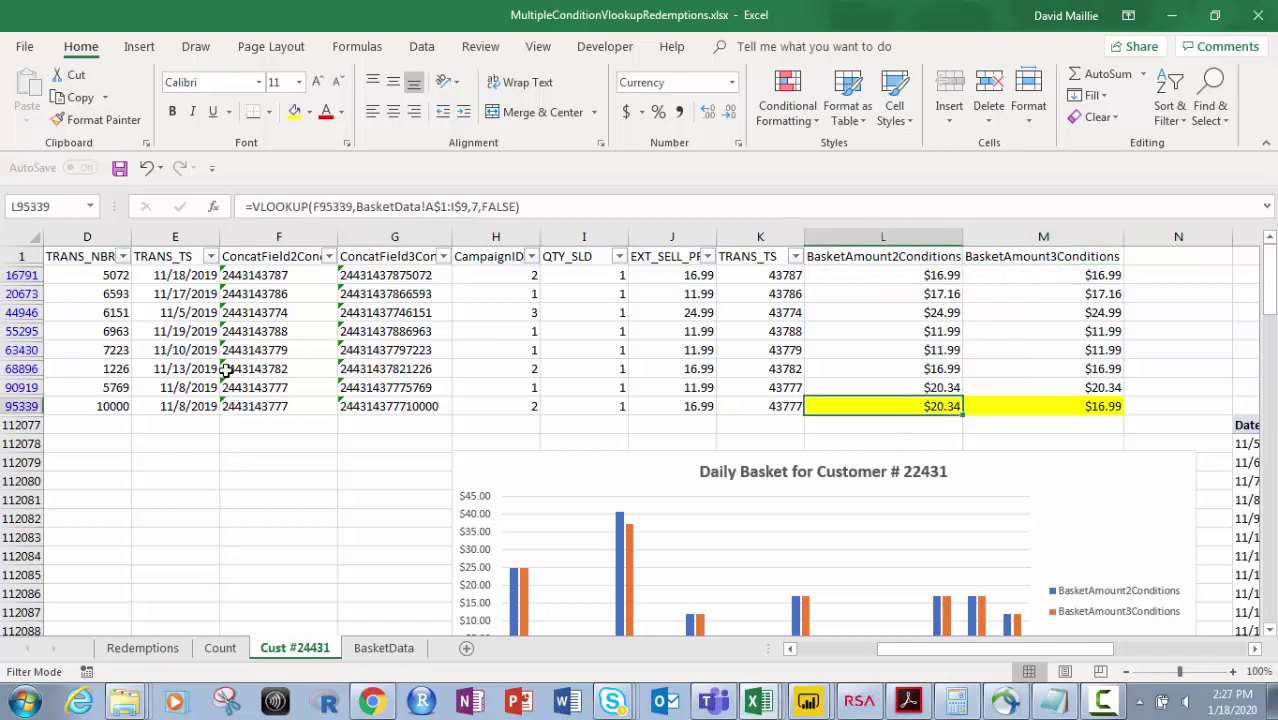
left_click(197, 387)
left_click(204, 405)
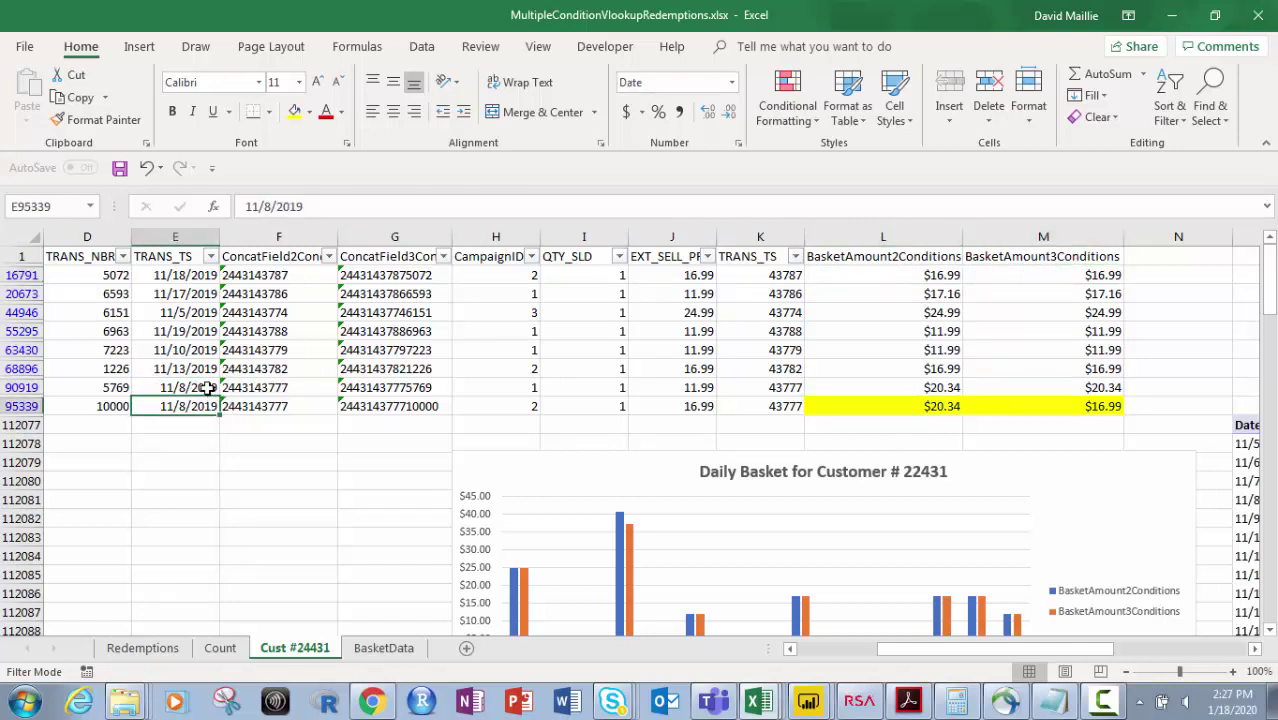
left_click(205, 388)
left_click(916, 386)
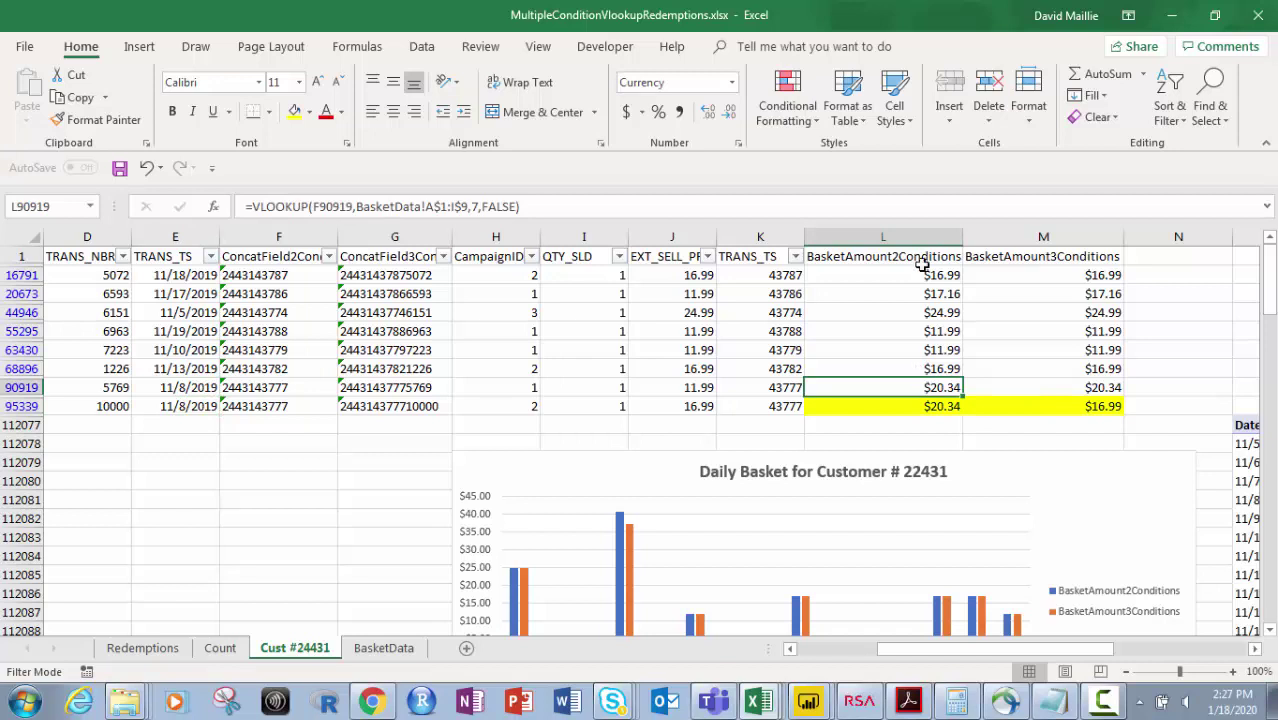
left_click(940, 404)
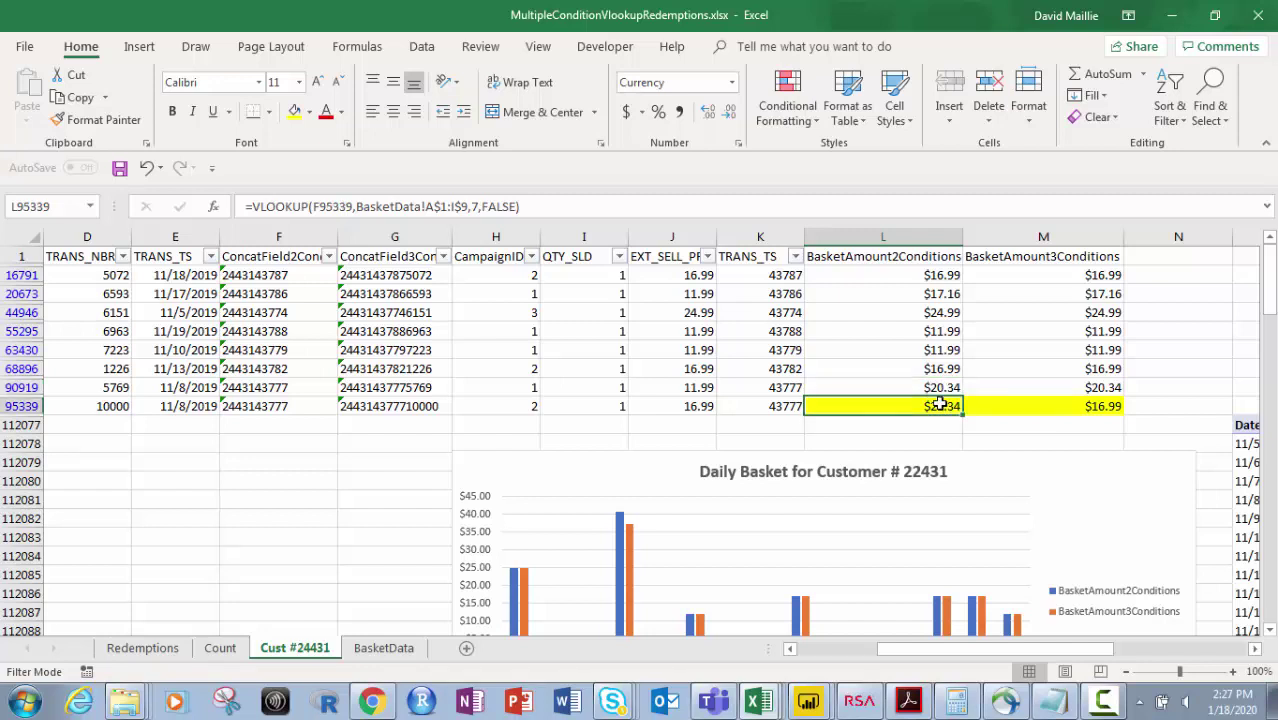
left_click(1090, 405)
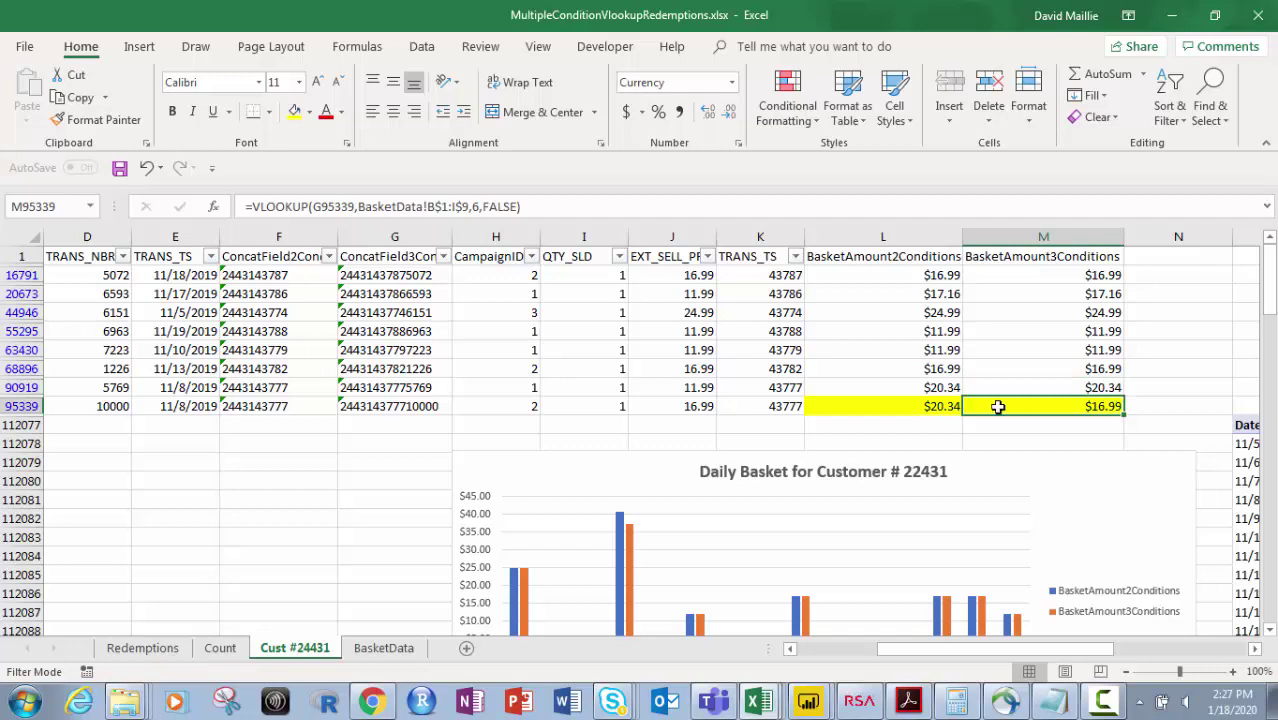
Examine the highlighted Sales cells G8 and G9 in BasketData and compare them with L95339 on the single-customer sheet
left_click(384, 648)
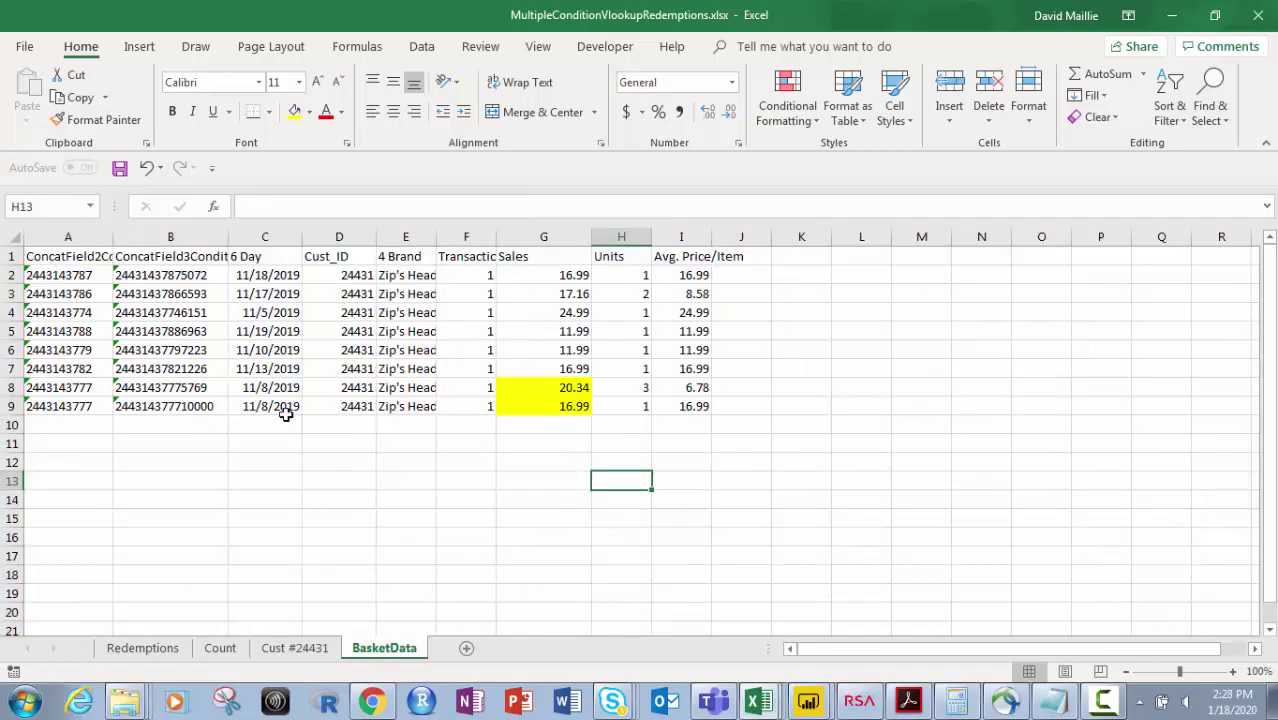
left_click(576, 388)
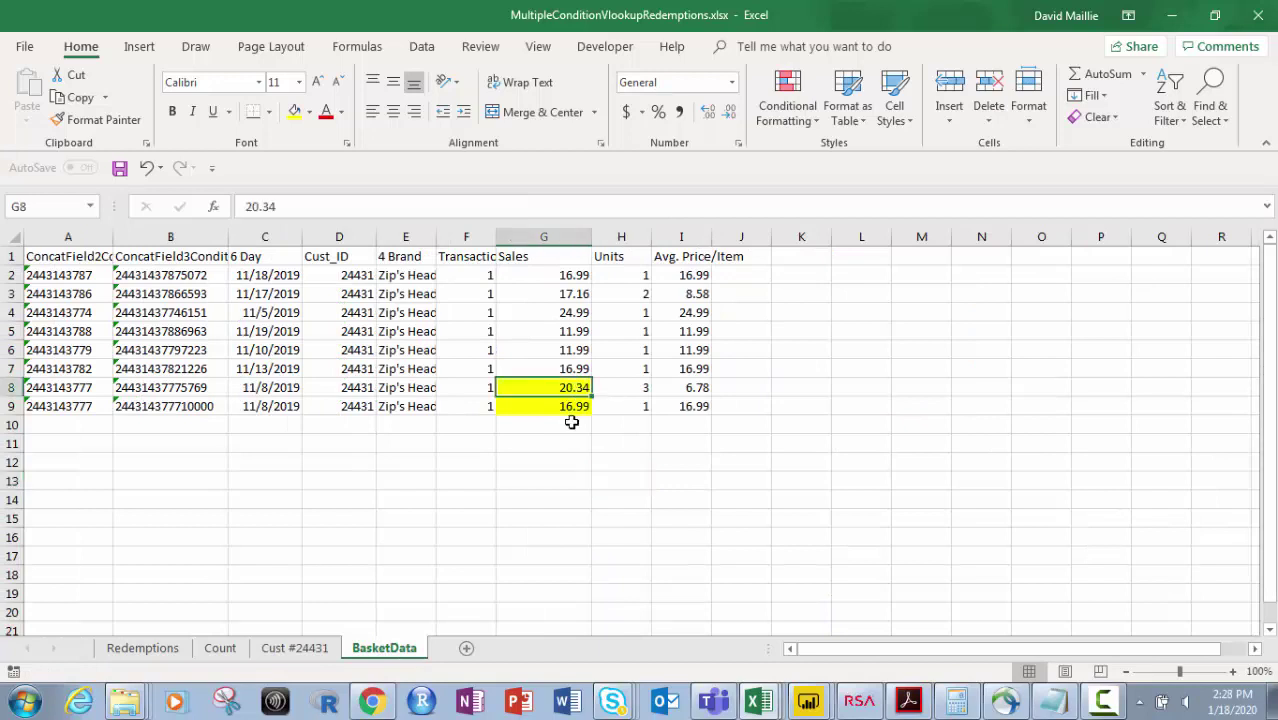
left_click(565, 406)
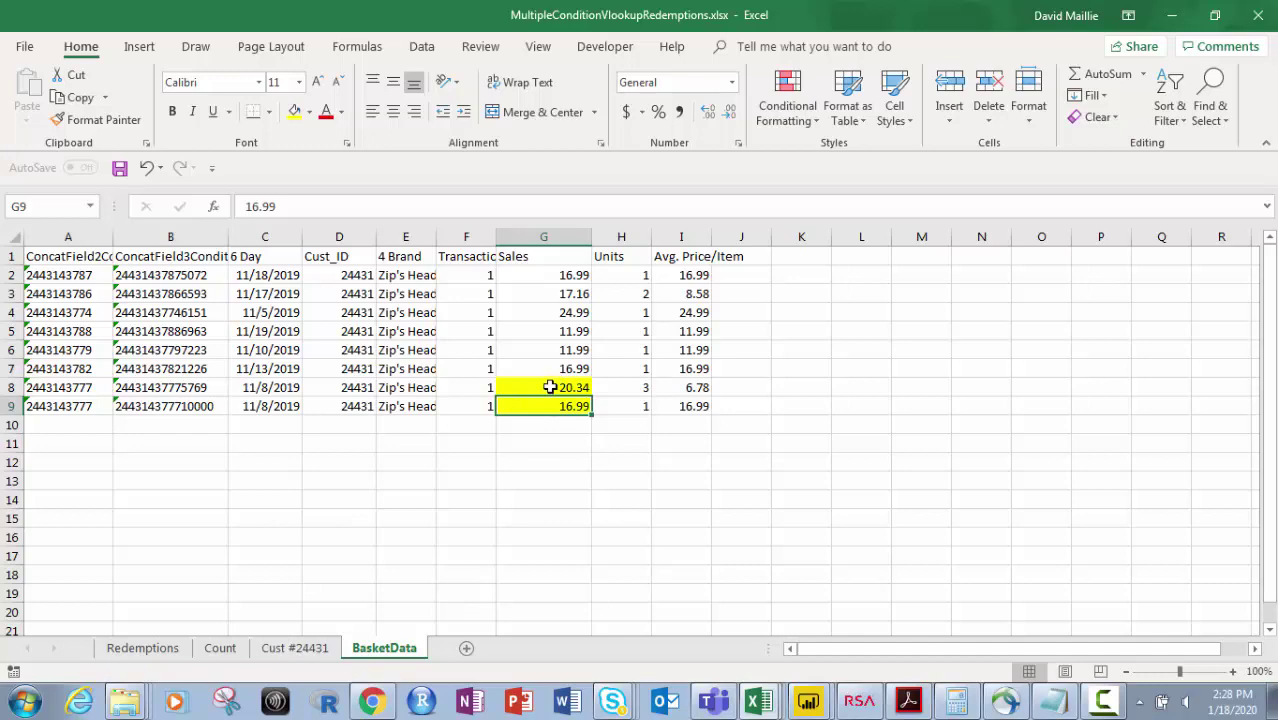
left_click(298, 648)
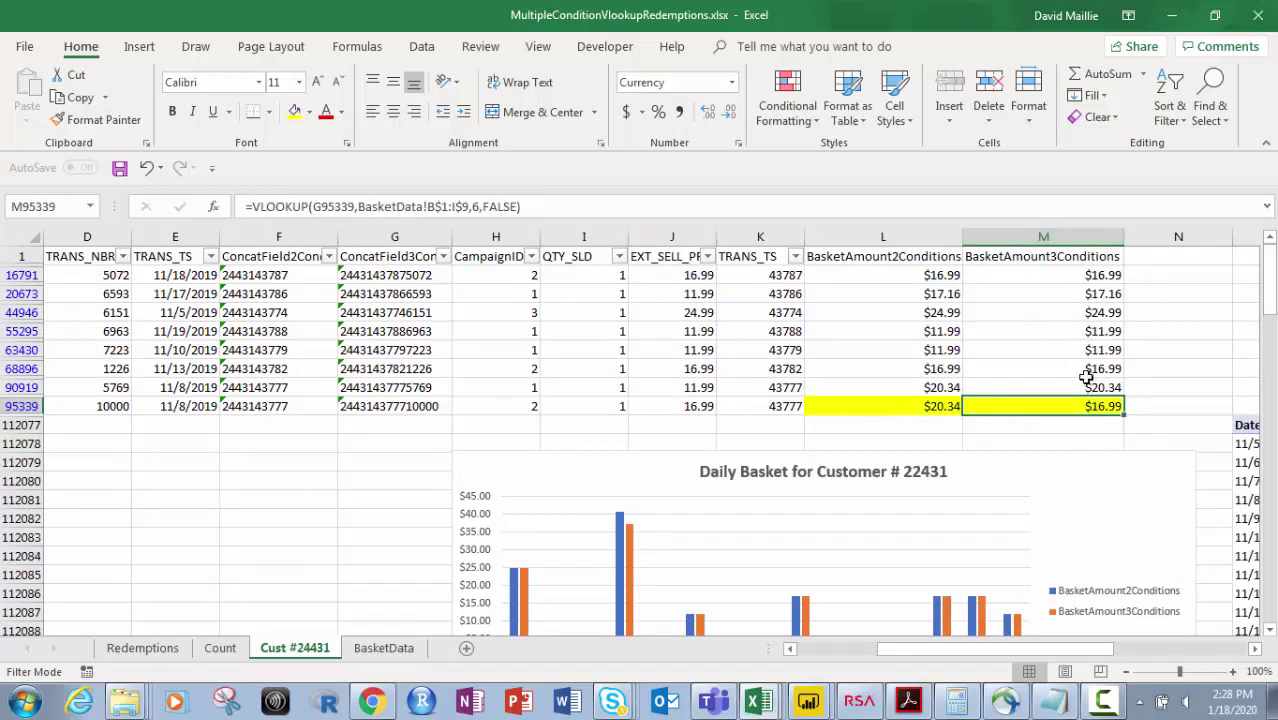
left_click(922, 406)
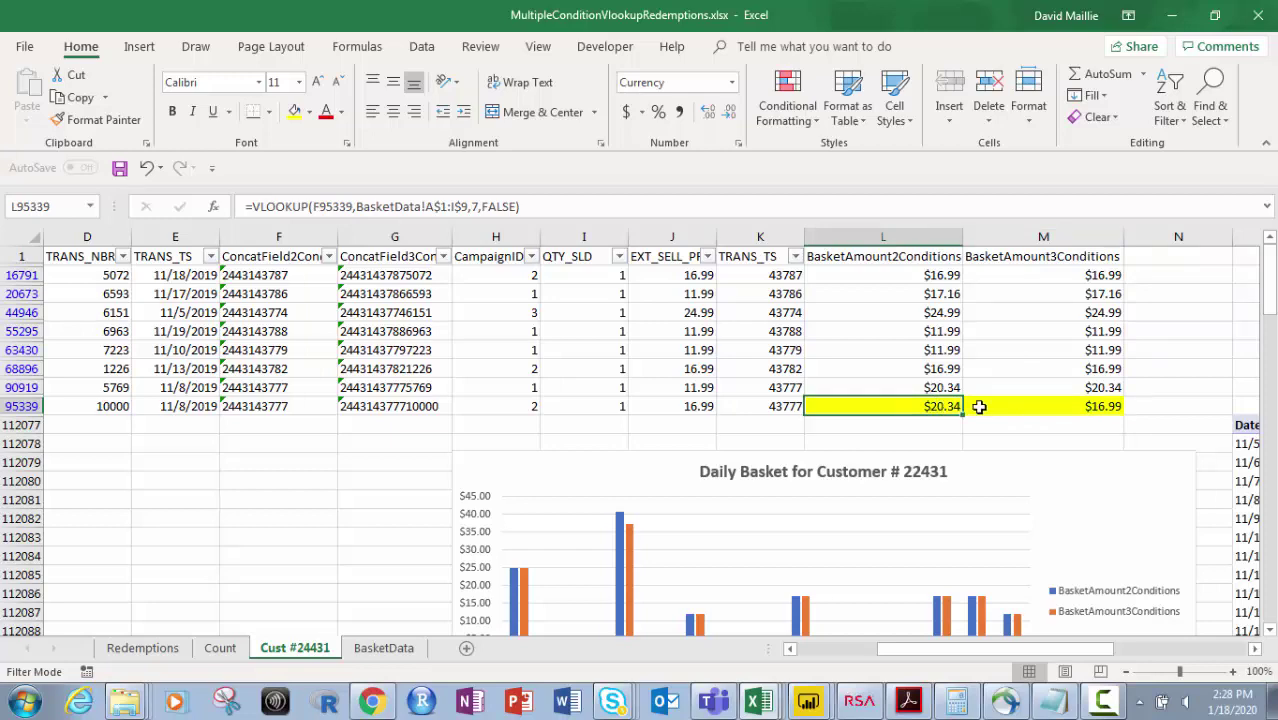
Compare the 11/8/2019 BasketAmount2Conditions and BasketAmount3Conditions figures in the pivot table and the daily basket chart
left_click_drag(1002, 651, 1130, 652)
scroll(1147, 548, "down", 3)
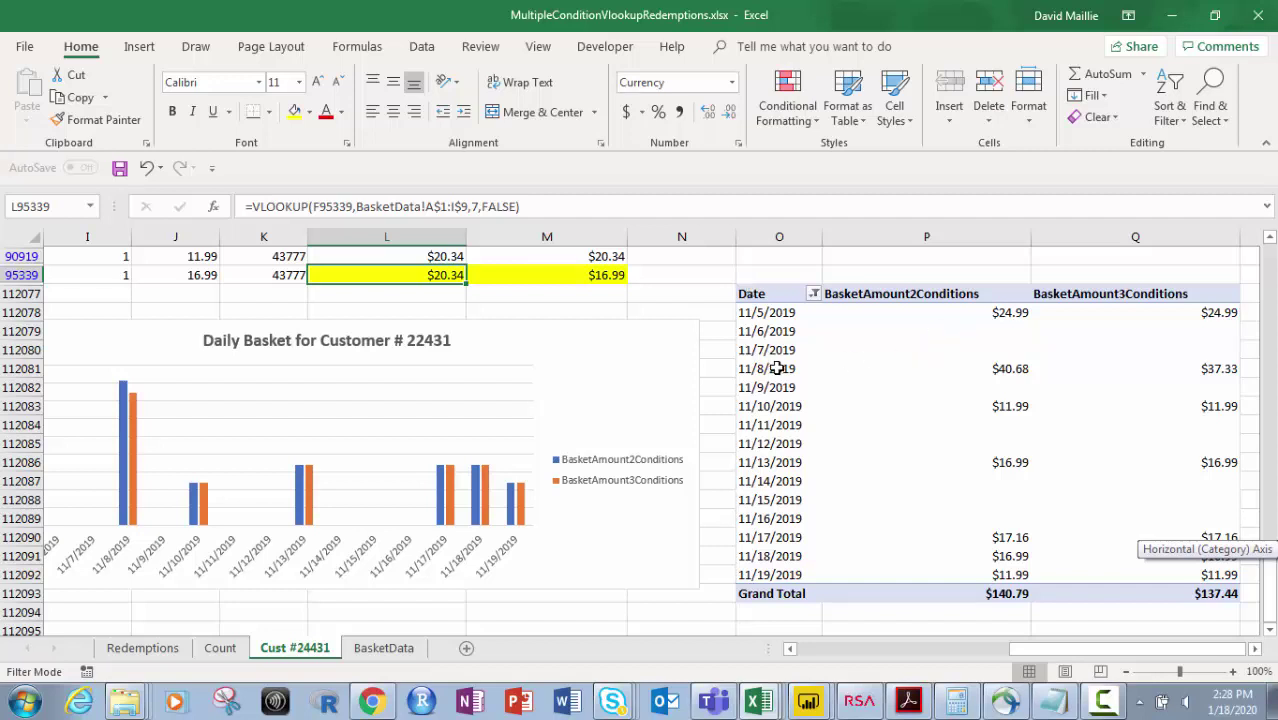
mouse_move(1041, 381)
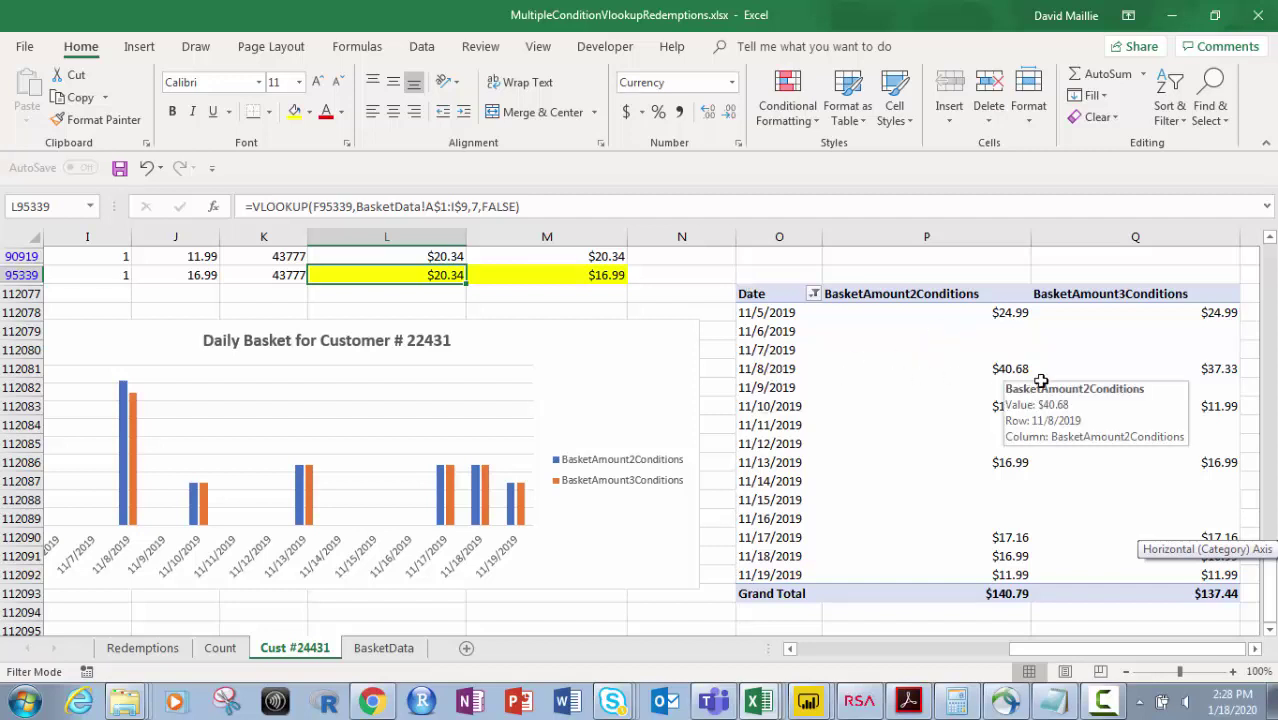
left_click(1222, 369)
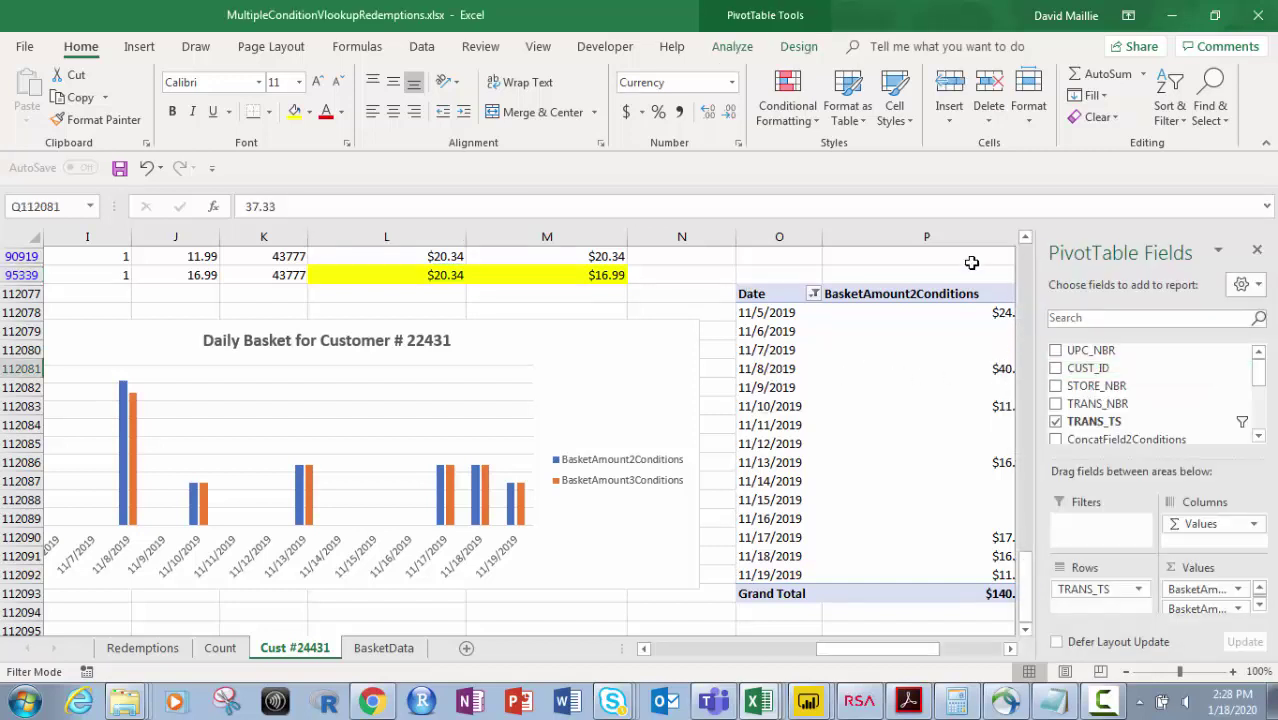
left_click_drag(944, 297, 1272, 250)
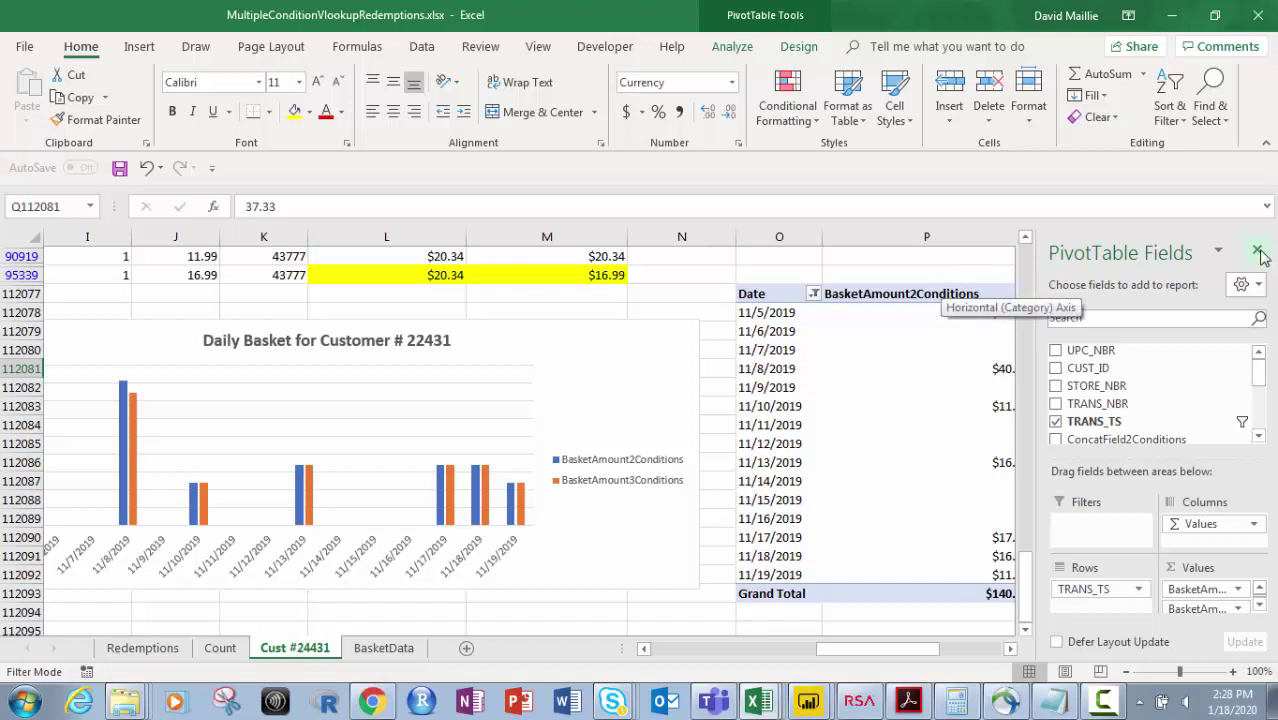
left_click(1258, 251)
left_click(994, 371)
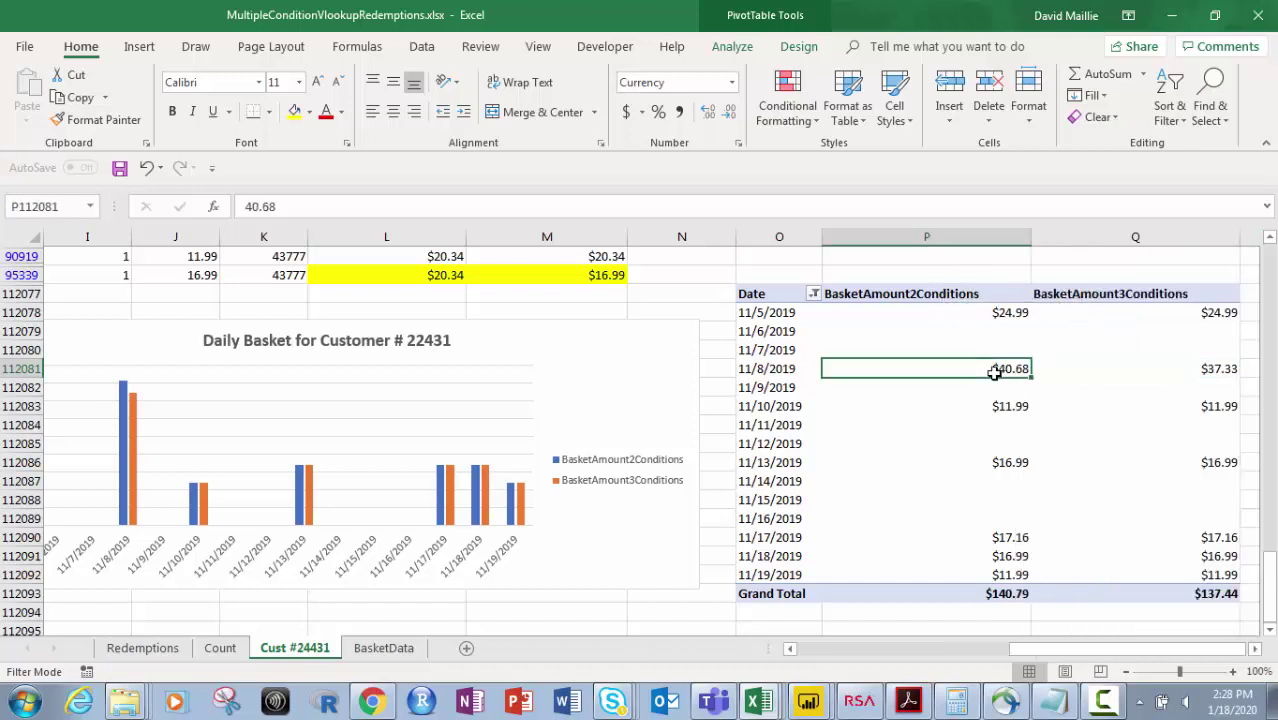
left_click(1156, 368)
left_click(1010, 370)
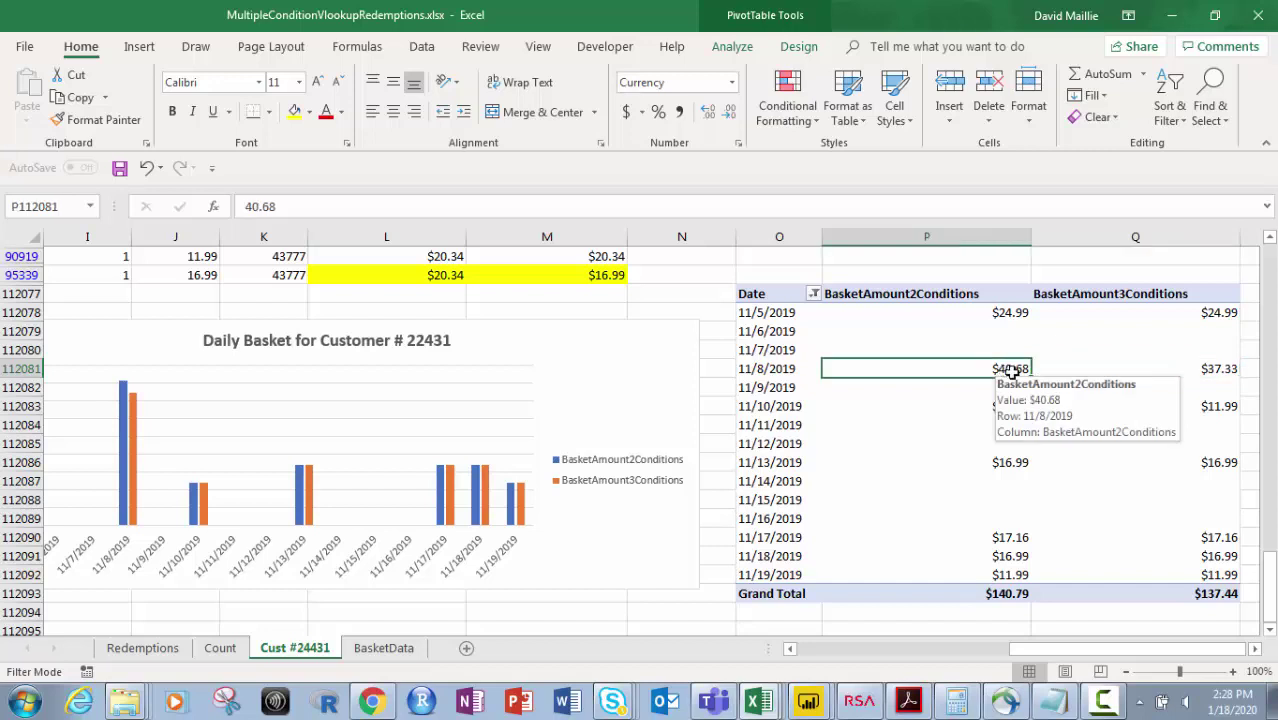
left_click(1199, 368)
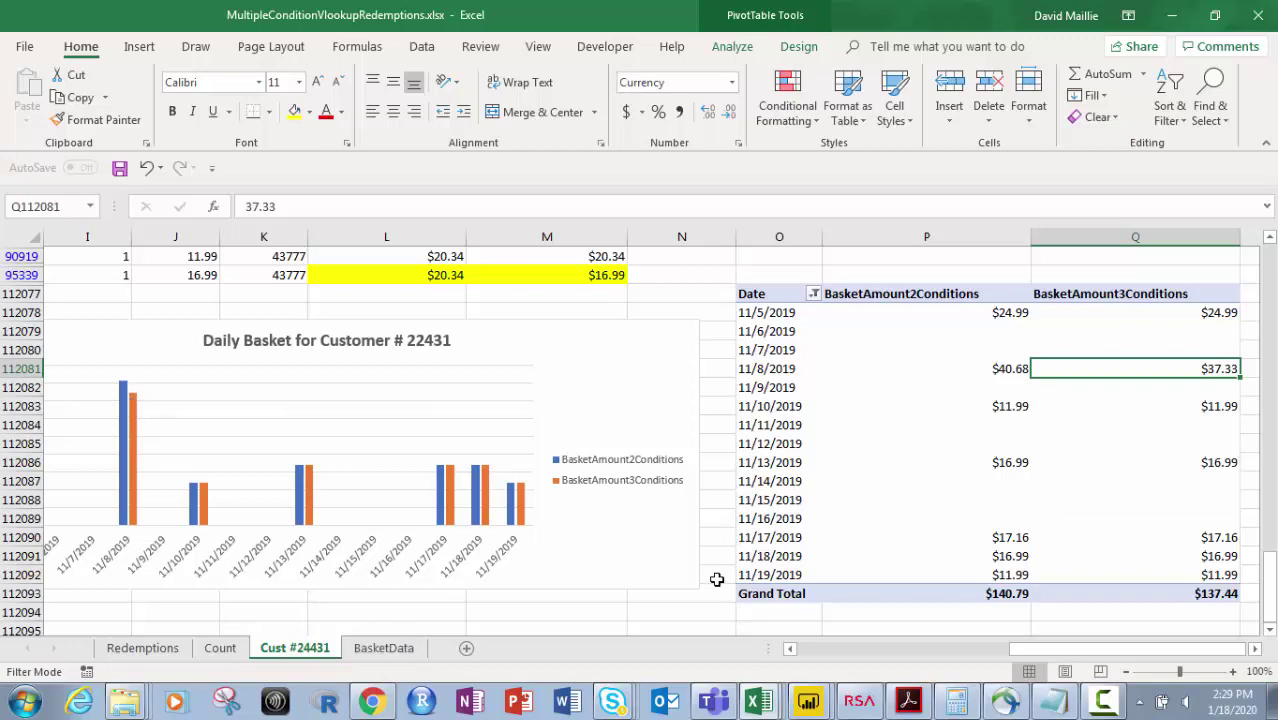
left_click_drag(1097, 655, 1017, 657)
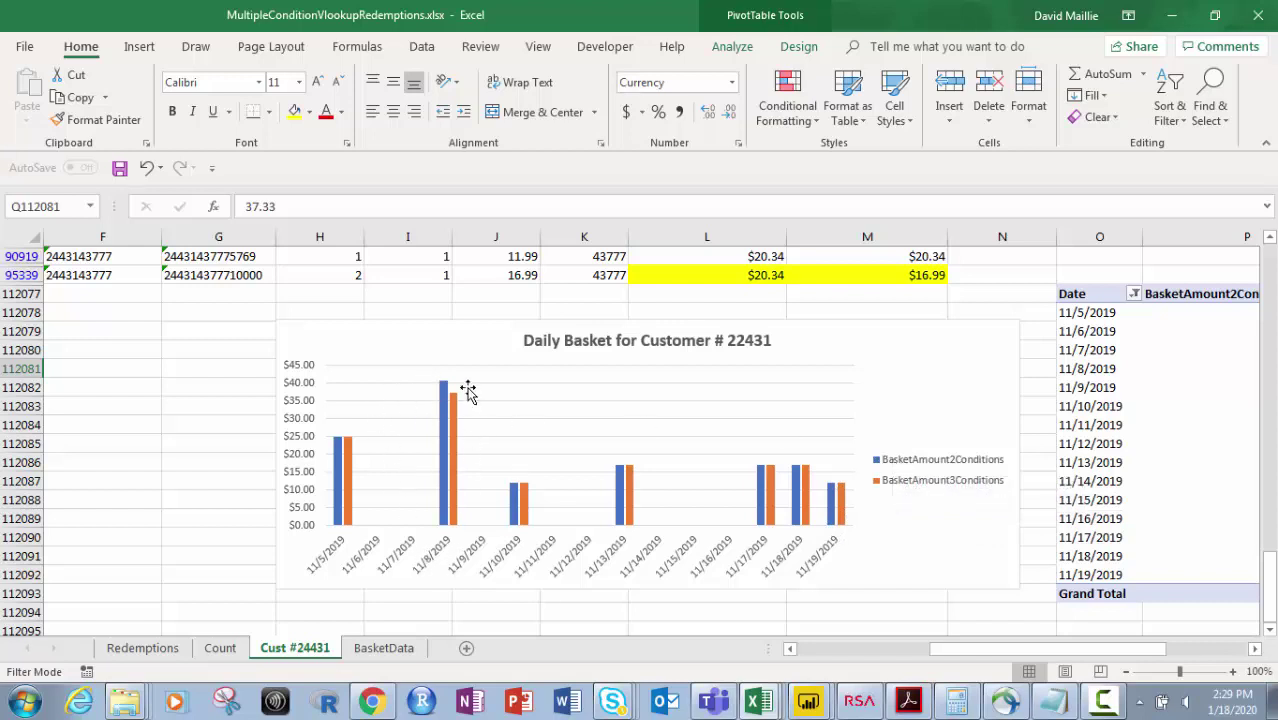
mouse_move(455, 401)
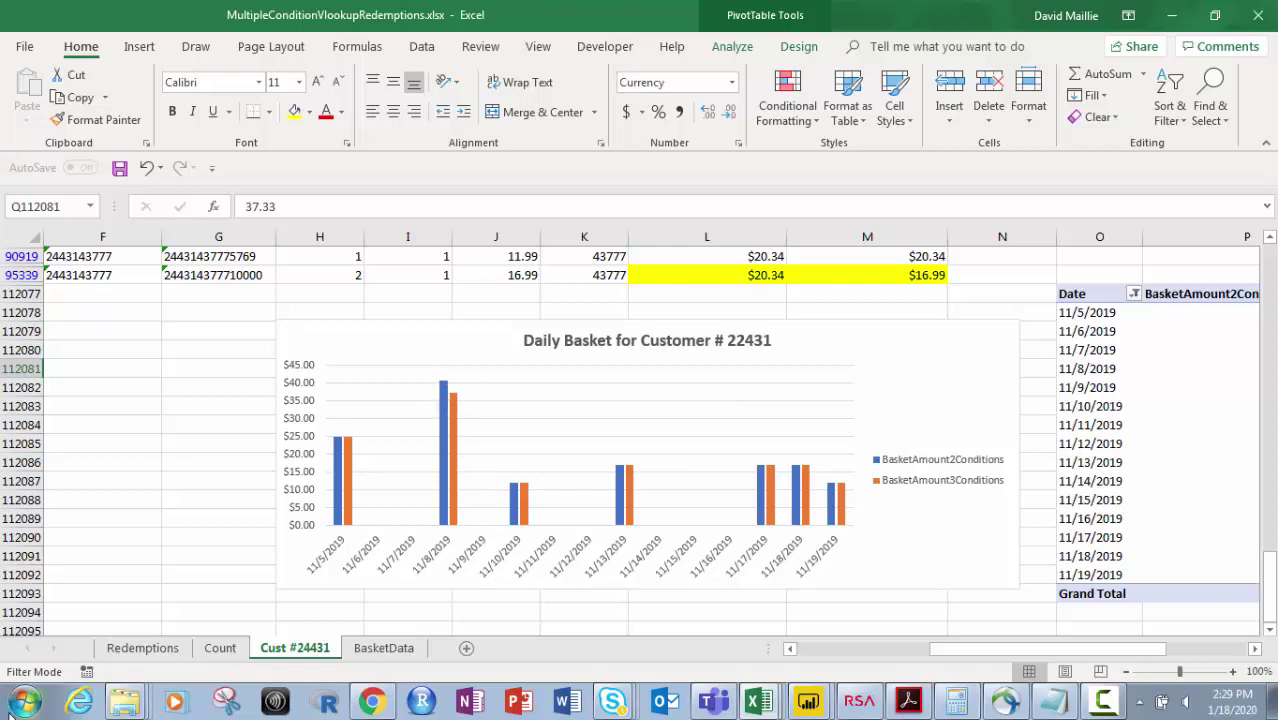
Review the Redemptions sheet's CUST_ID value, the CONCATENATE formula in G2, the TRANS_NBR column and the three-condition key in I2
left_click(145, 648)
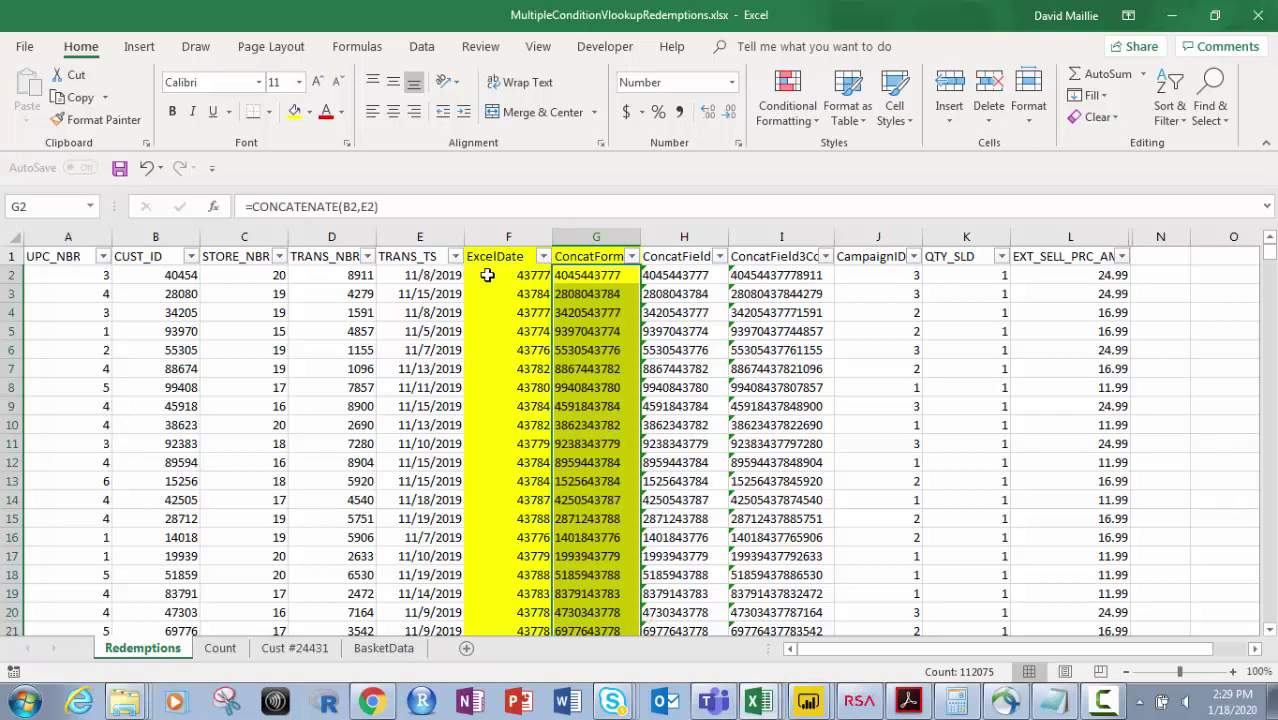
left_click(164, 277)
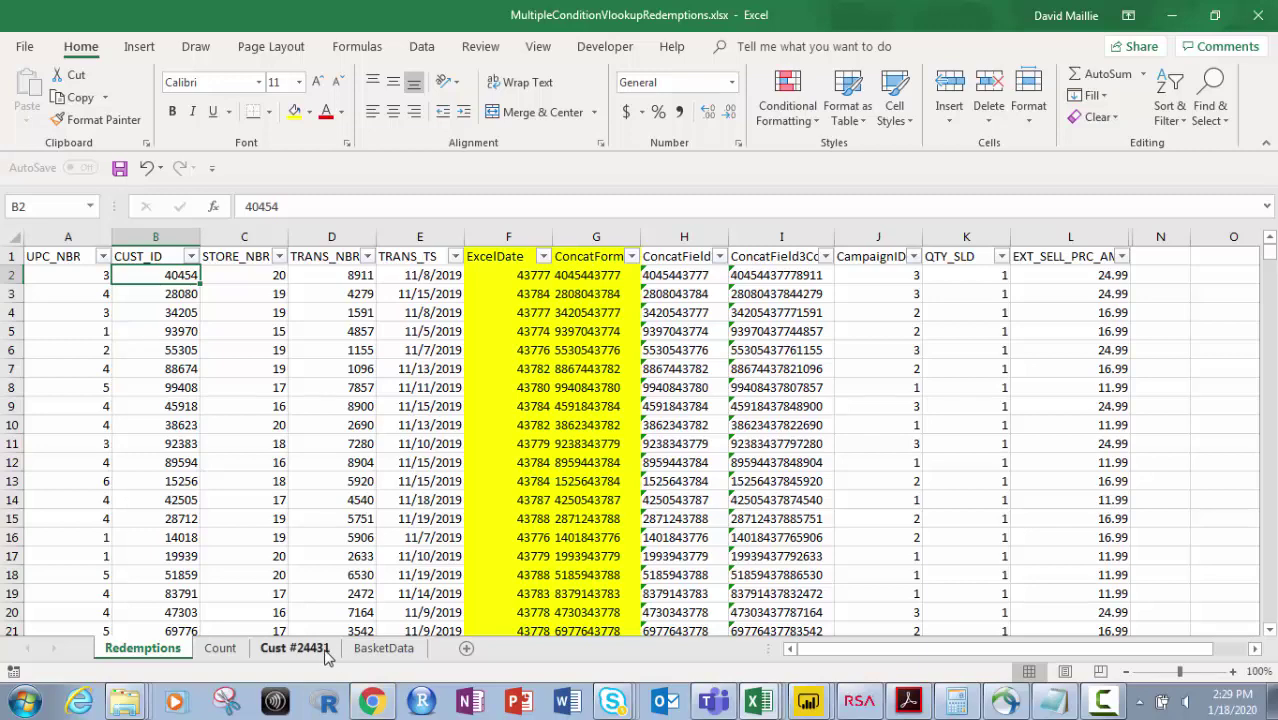
left_click(593, 273)
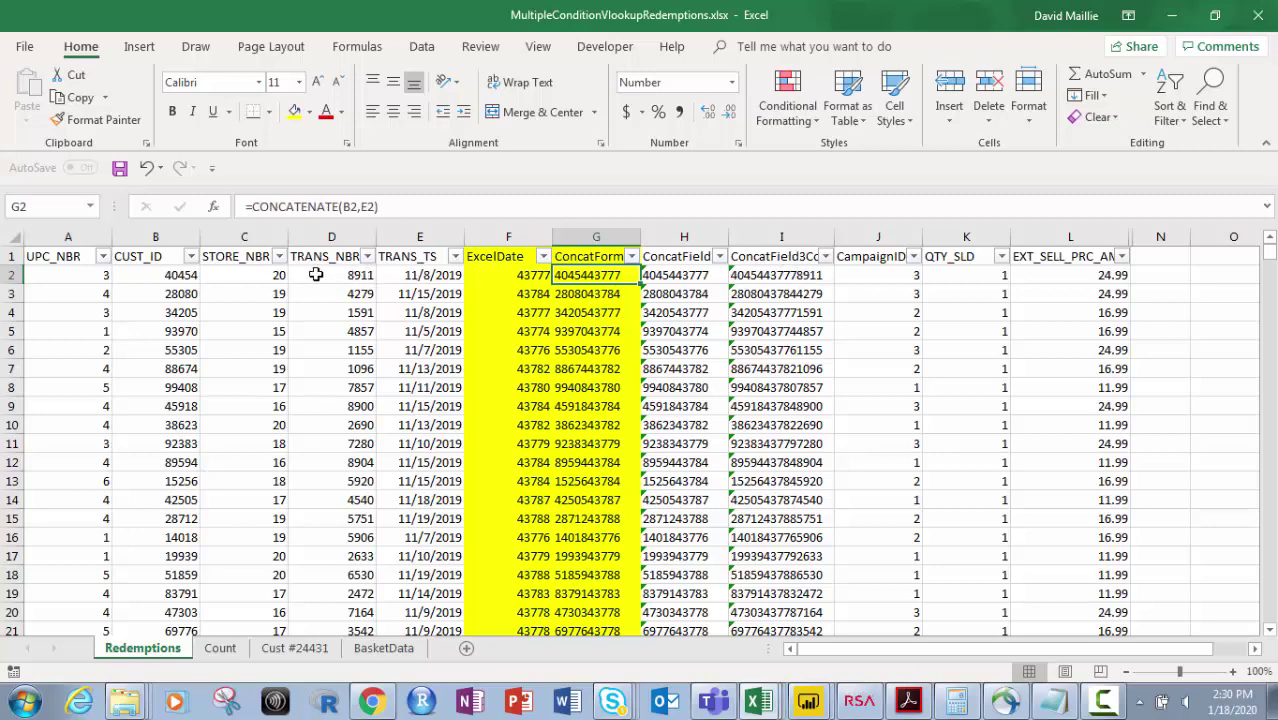
left_click(334, 237)
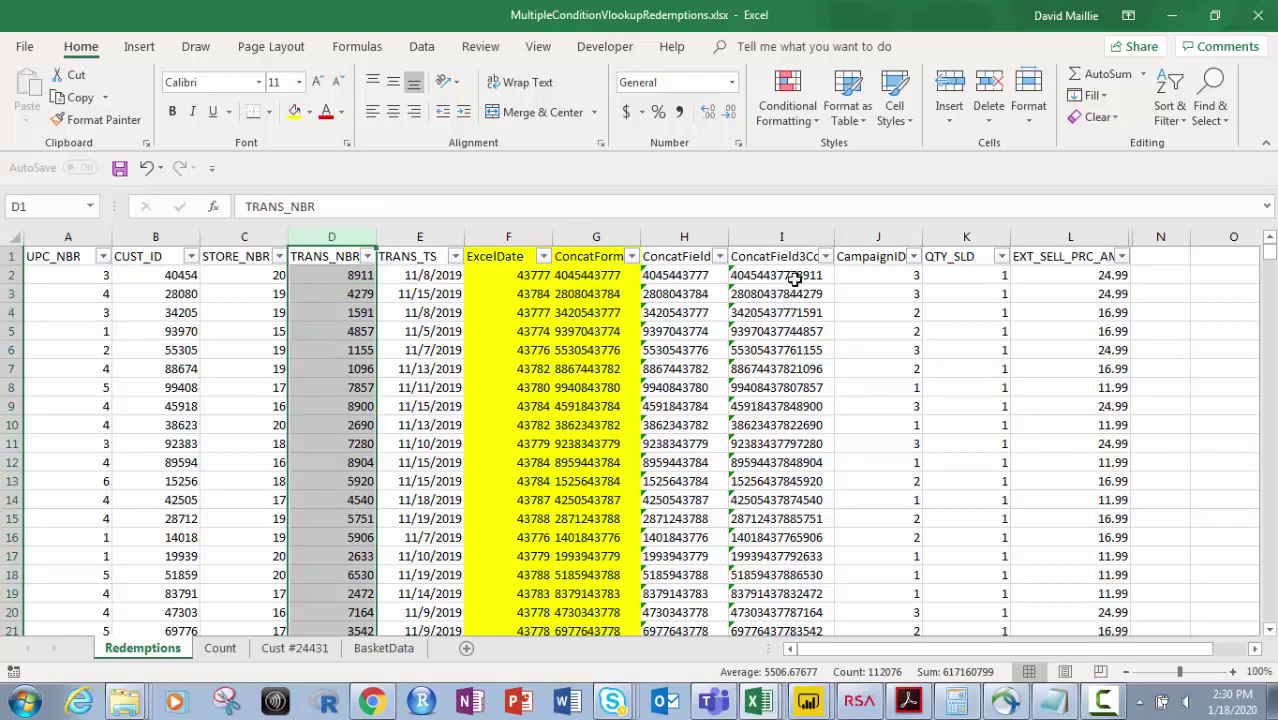
left_click(793, 280)
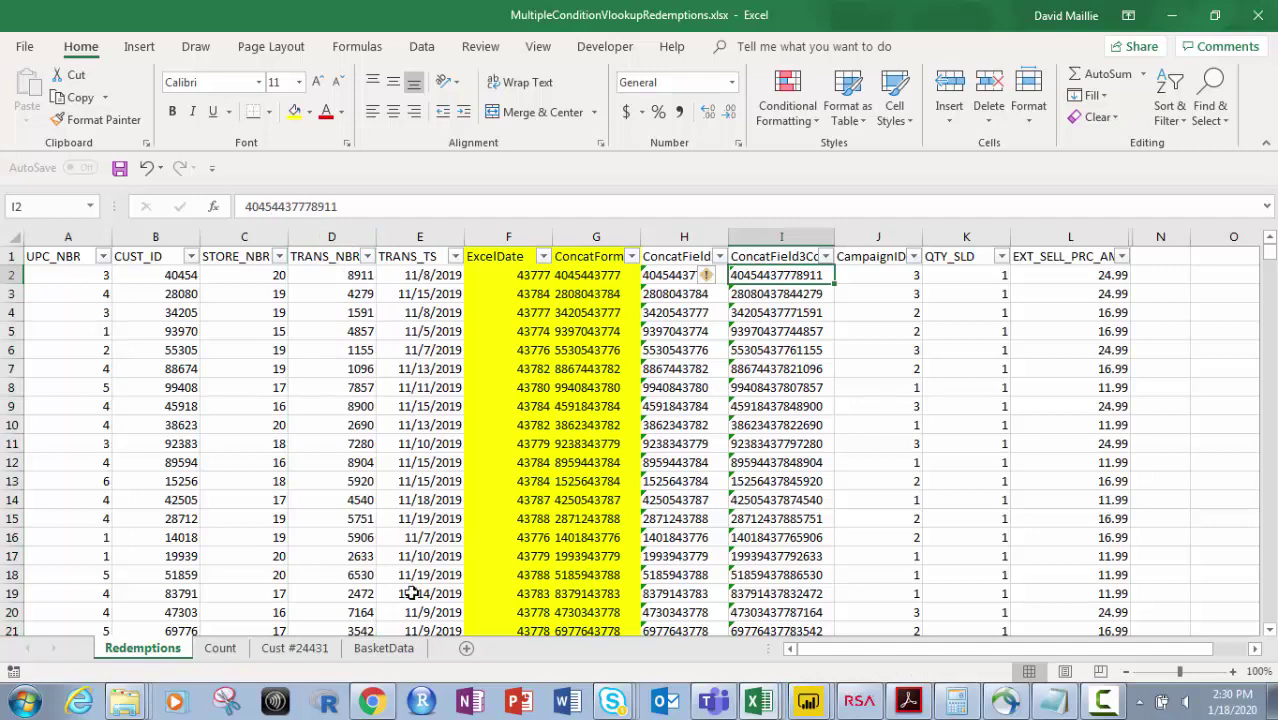
Review the two- and three-condition VLOOKUP formulas in rows 16791 and 95339 of the single-customer sheet
left_click(291, 648)
scroll(981, 308, "up", 3)
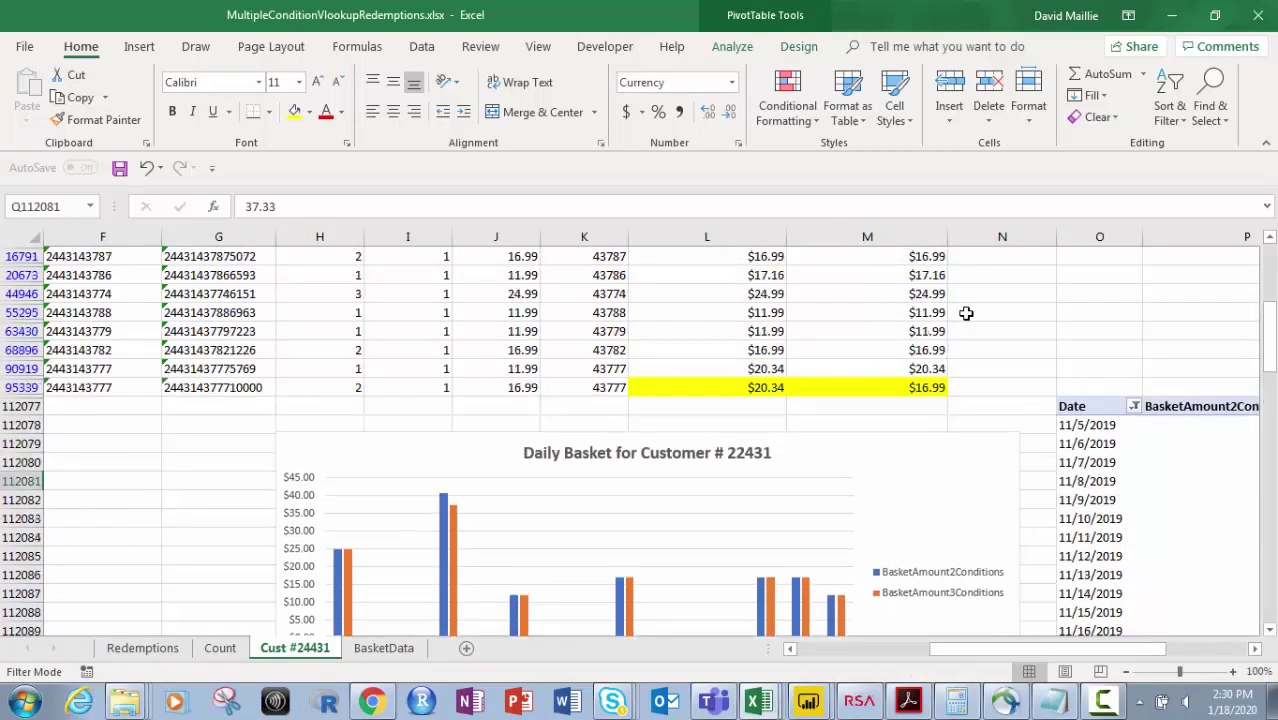
left_click(742, 272)
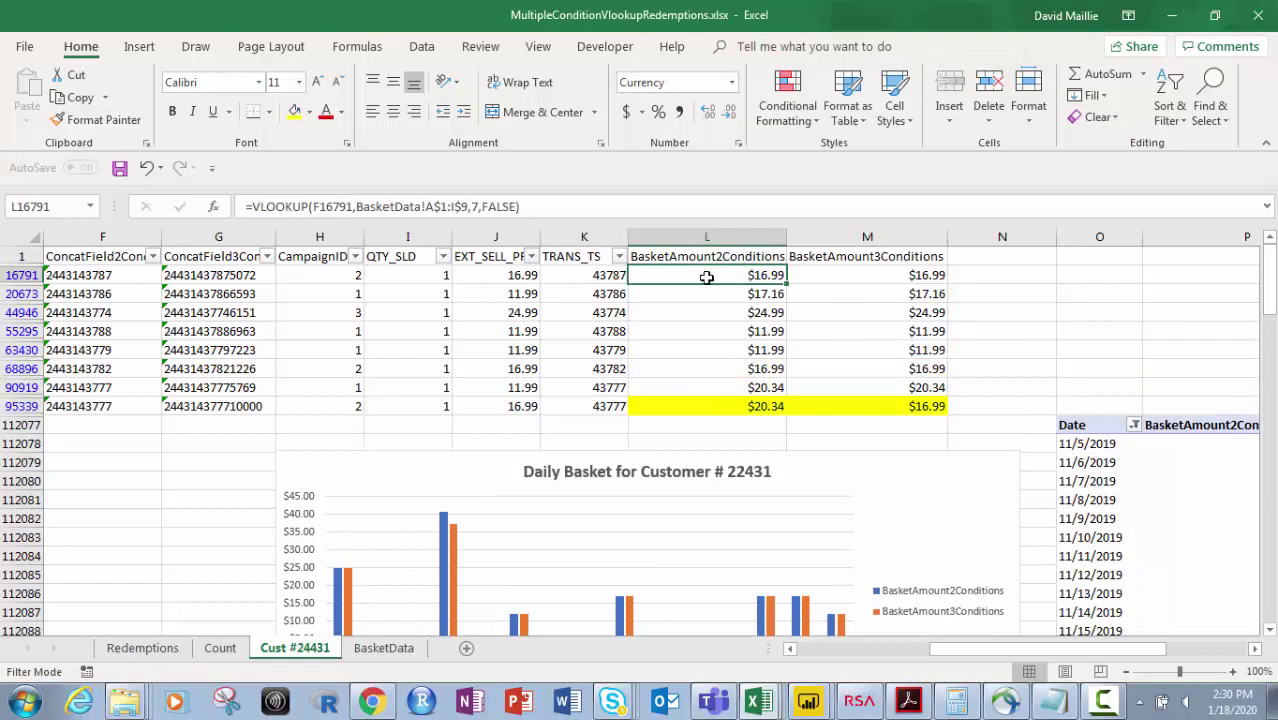
left_click(883, 278)
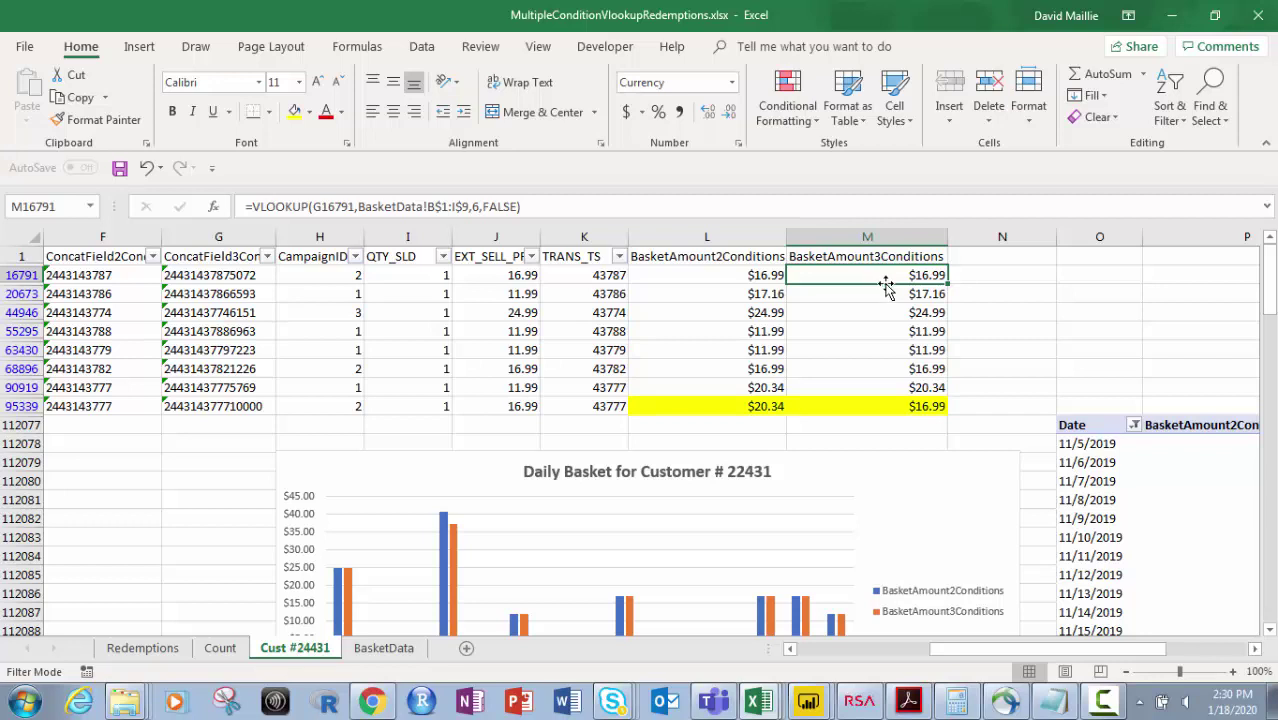
left_click(892, 403)
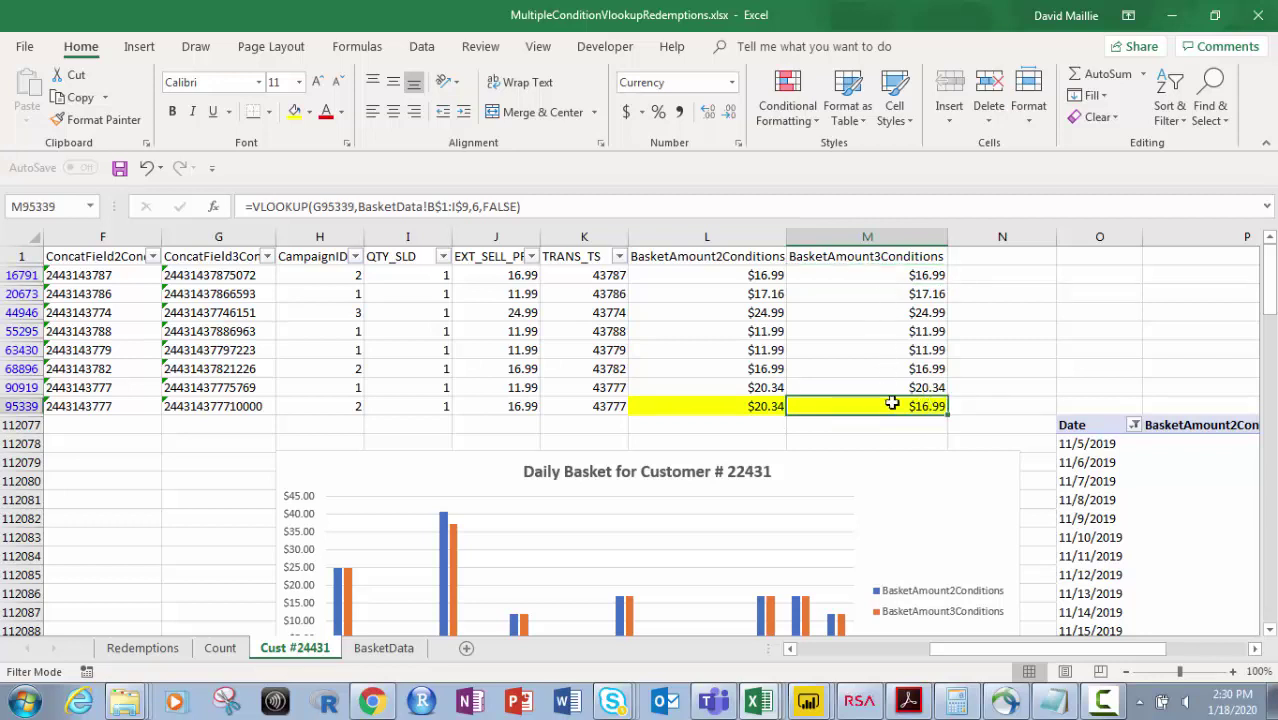
left_click(752, 401)
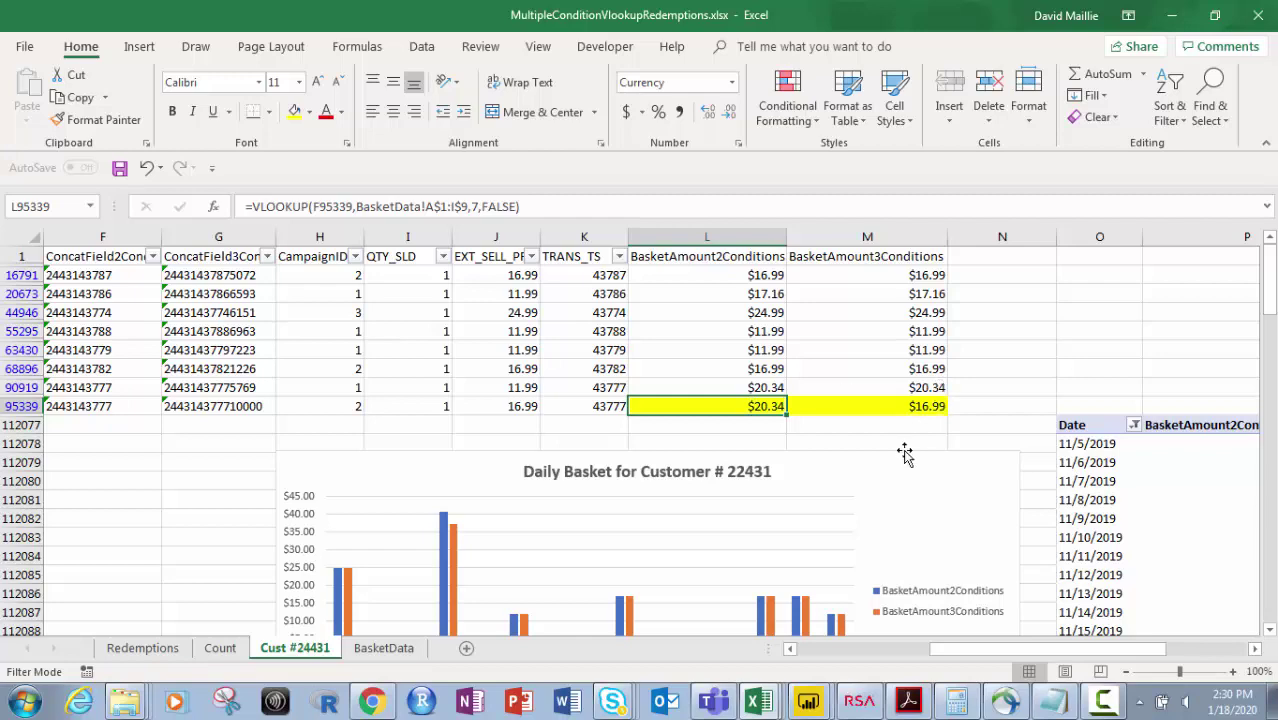
Recheck the BasketData source rows against the VLOOKUPs in L16791 and M16791, and view the daily basket chart
left_click(383, 648)
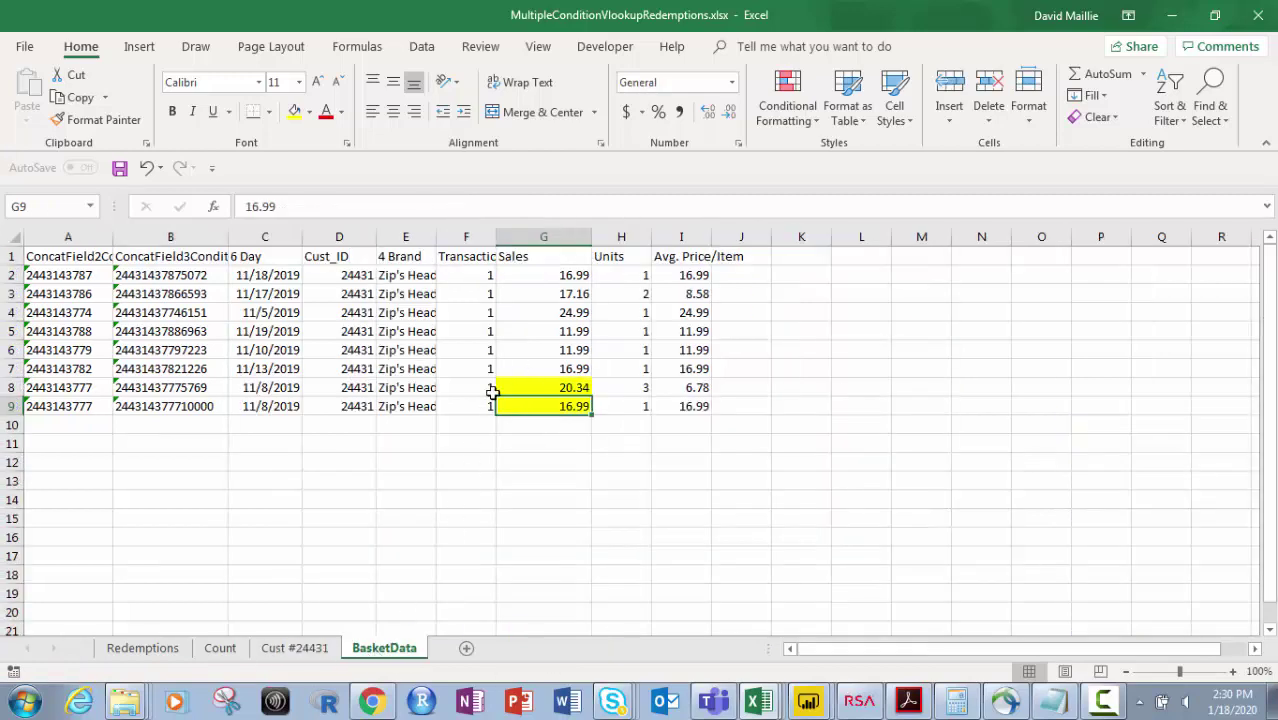
left_click(286, 648)
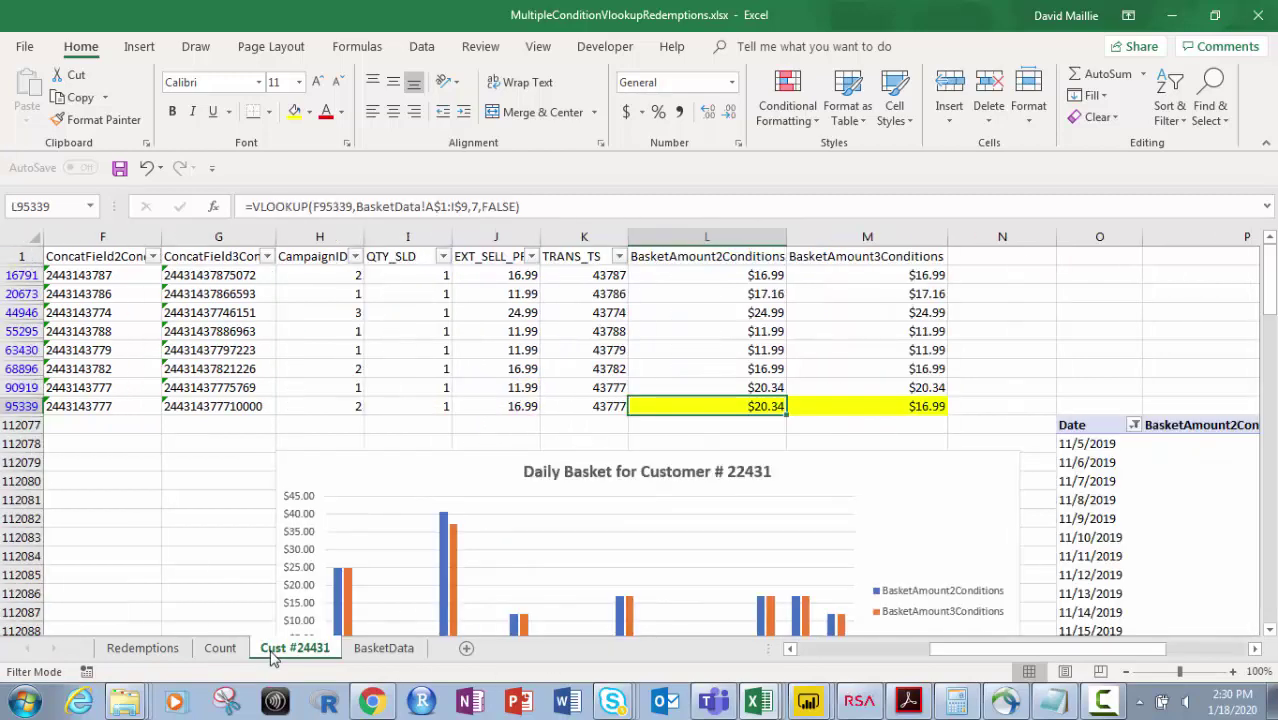
left_click(760, 272)
left_click(828, 270)
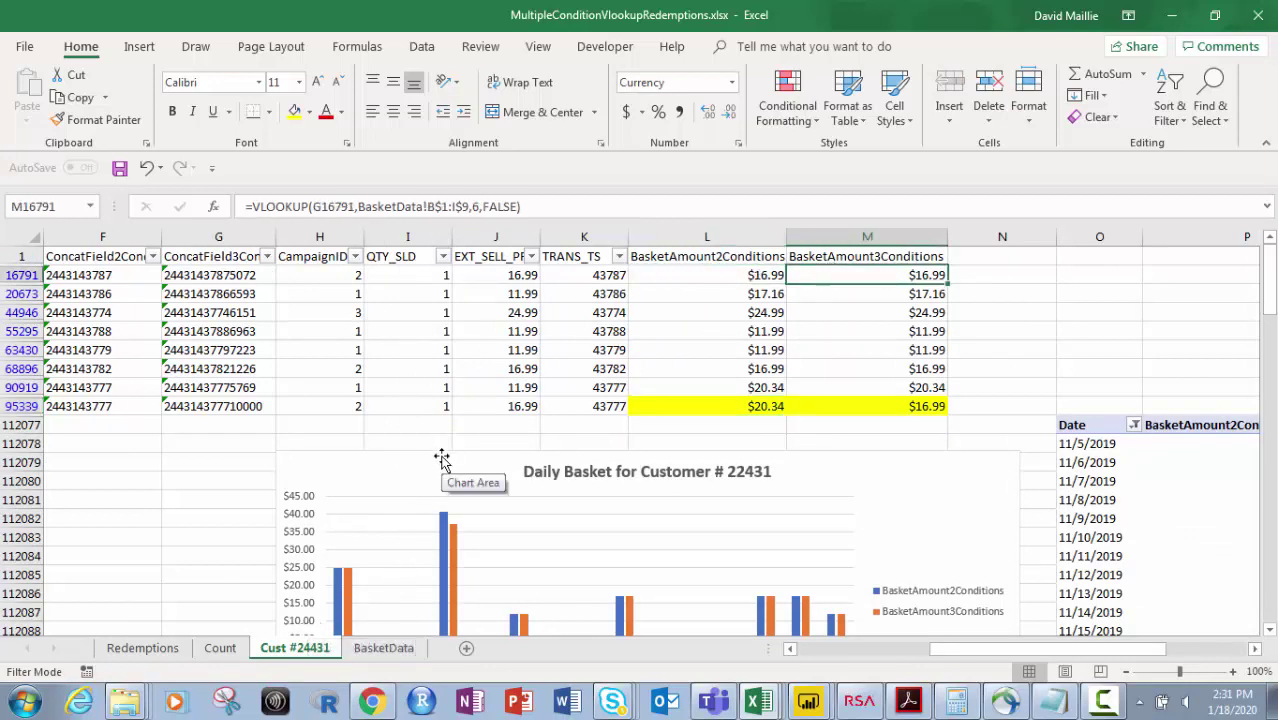
scroll(870, 488, "down", 2)
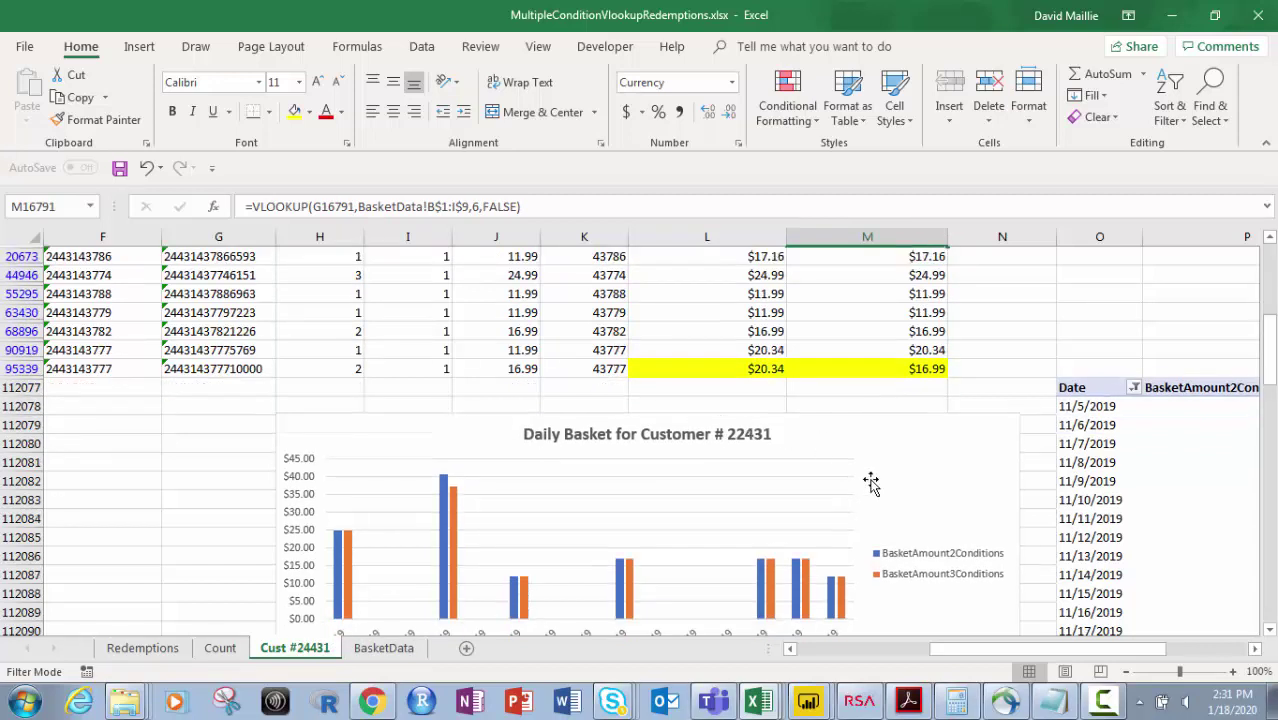